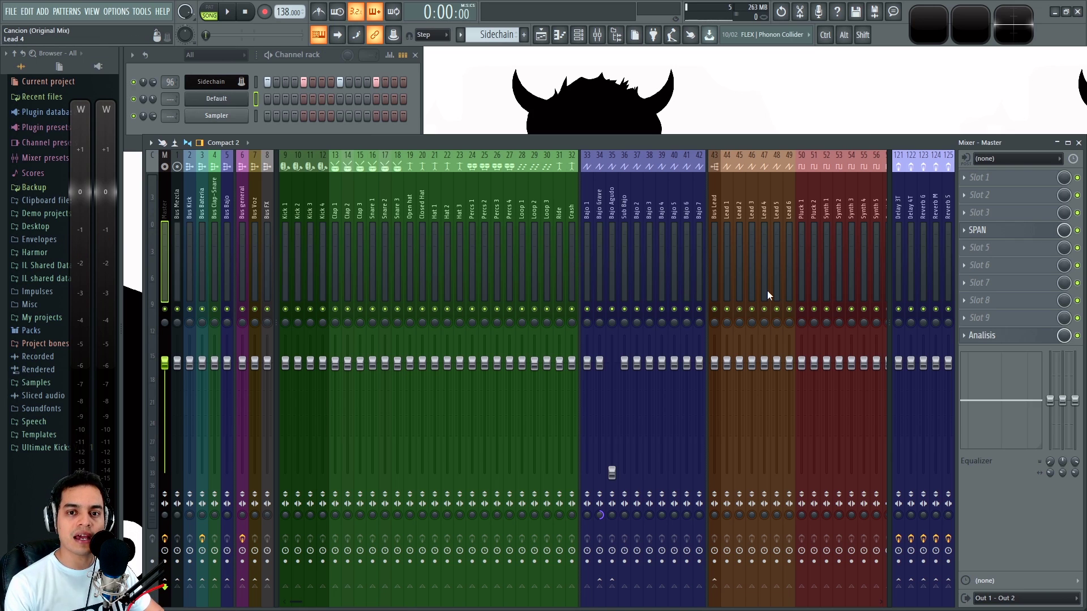
- Open the Sidechain channel's settings and the Default channel's Sytrus synth, and place the Sytrus window over the mixer
{"action": "left_click", "coordinate": [214, 83]}
{"action": "left_click_drag", "start_coordinate": [311, 142], "coordinate": [352, 145]}
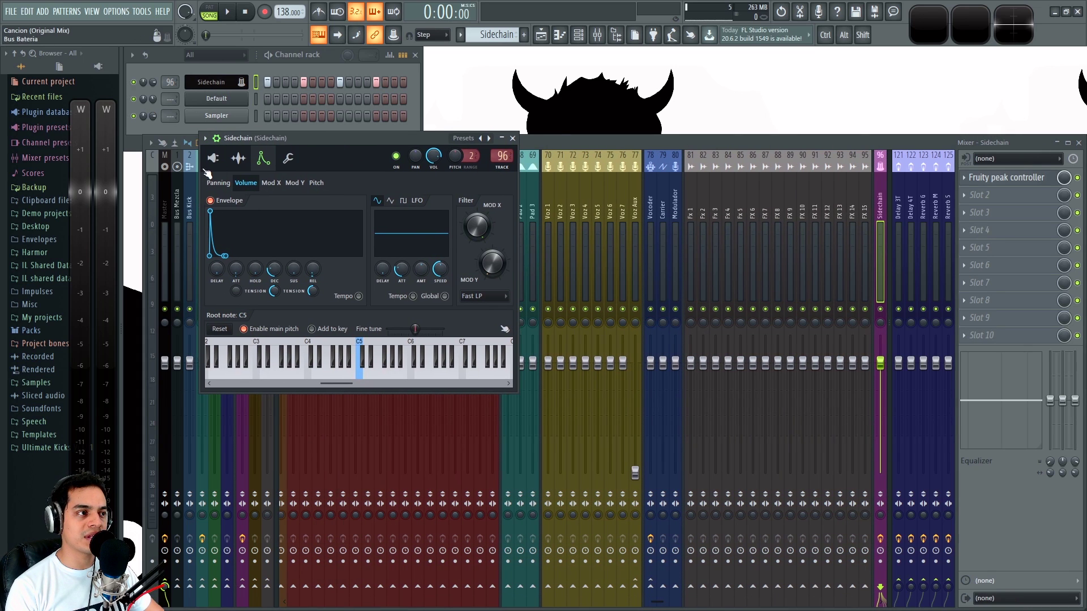
{"action": "left_click", "coordinate": [226, 99]}
{"action": "left_click_drag", "start_coordinate": [627, 239], "coordinate": [240, 148]}
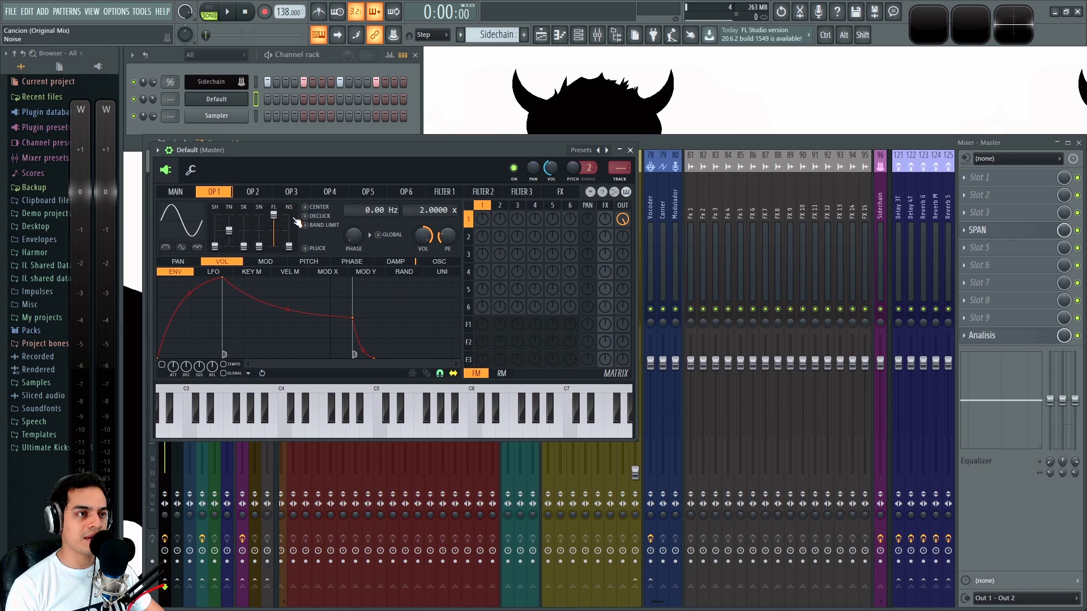
- Play C4 on the Default Sytrus channel while lowering and raising its channel volume to compare the loudness
{"action": "key", "text": "q"}
{"action": "key", "text": "z"}
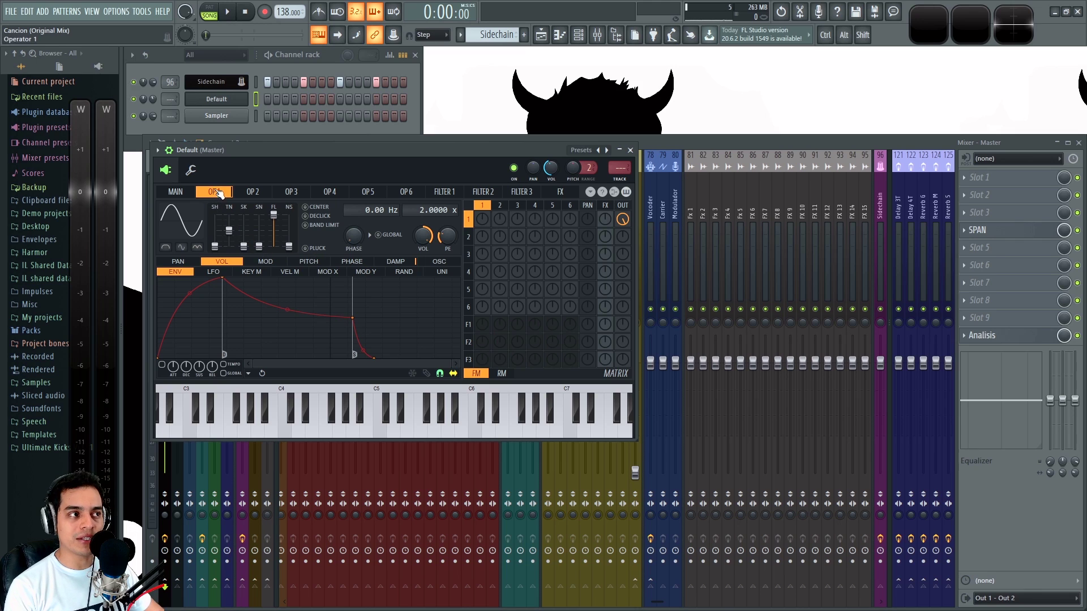
{"action": "left_click_drag", "start_coordinate": [256, 148], "coordinate": [283, 148]}
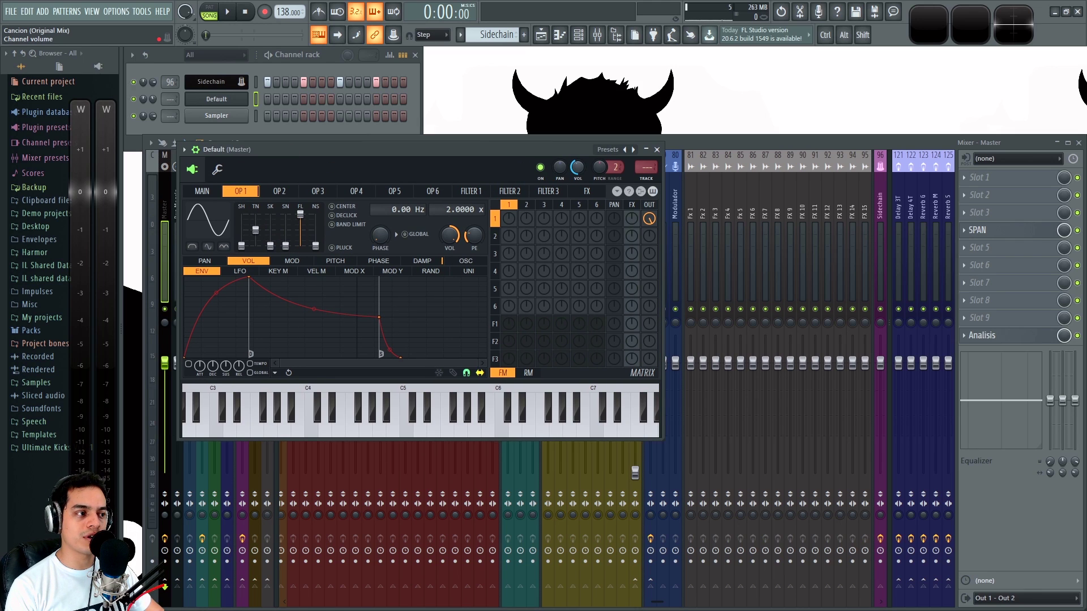
{"action": "key", "text": "z"}
{"action": "left_click_drag", "start_coordinate": [577, 168], "coordinate": [578, 190]}
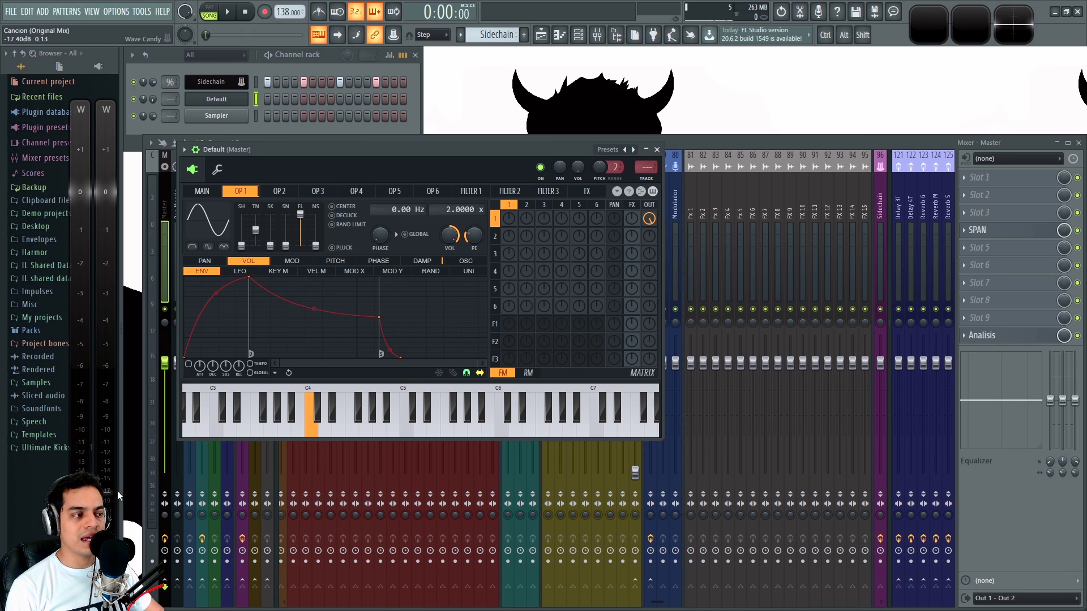
{"action": "left_click_drag", "start_coordinate": [153, 99], "coordinate": [153, 85]}
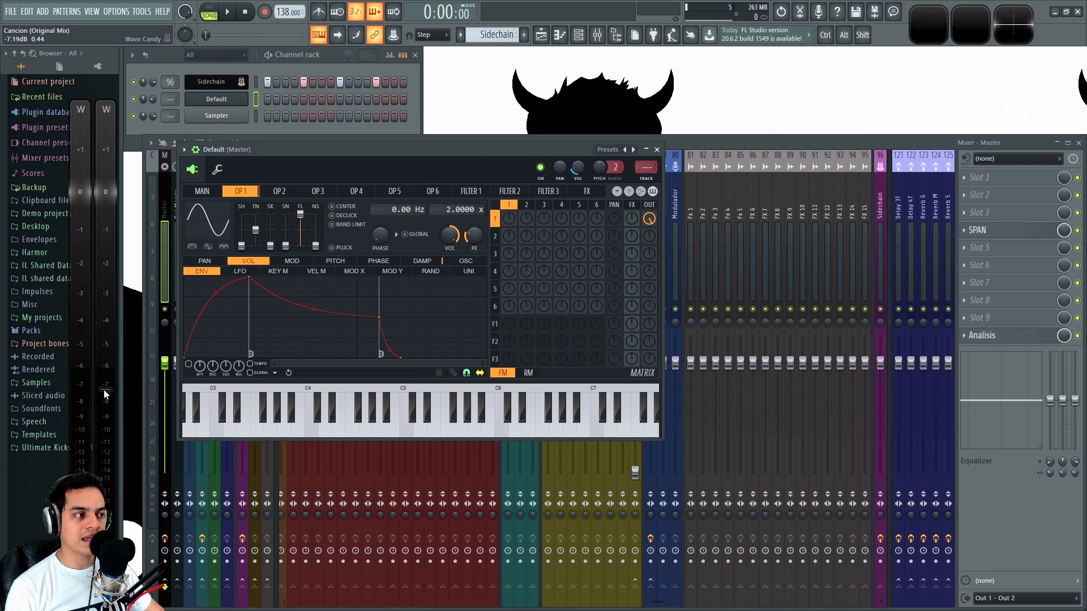
{"action": "key", "text": "z"}
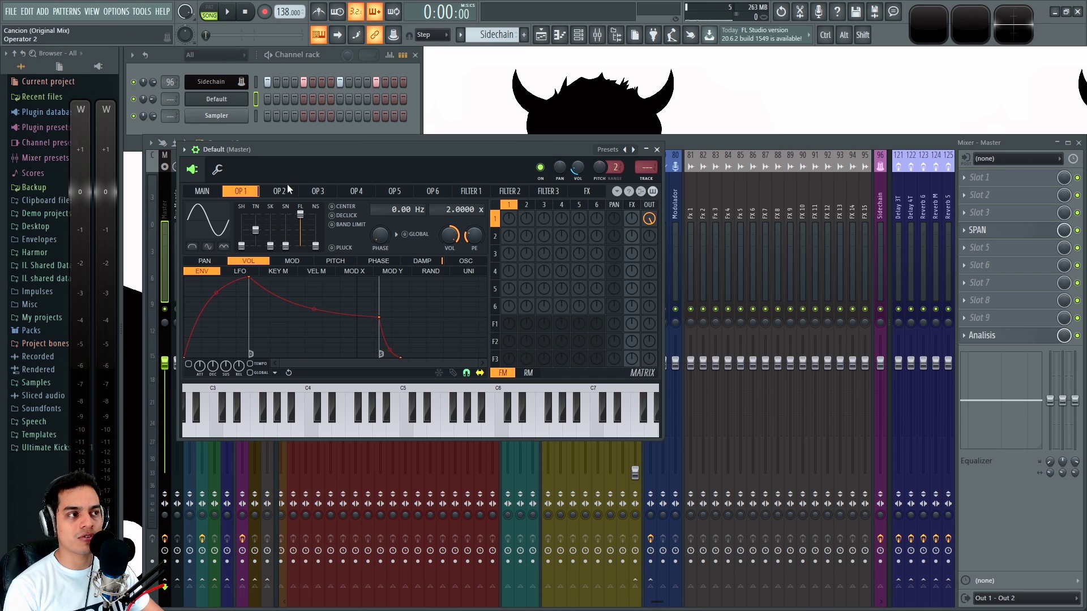
- Show the Wave Candy oscilloscope beside Sytrus and play C4 to examine the waveform of operator 1
{"action": "left_click_drag", "start_coordinate": [319, 148], "coordinate": [358, 154]}
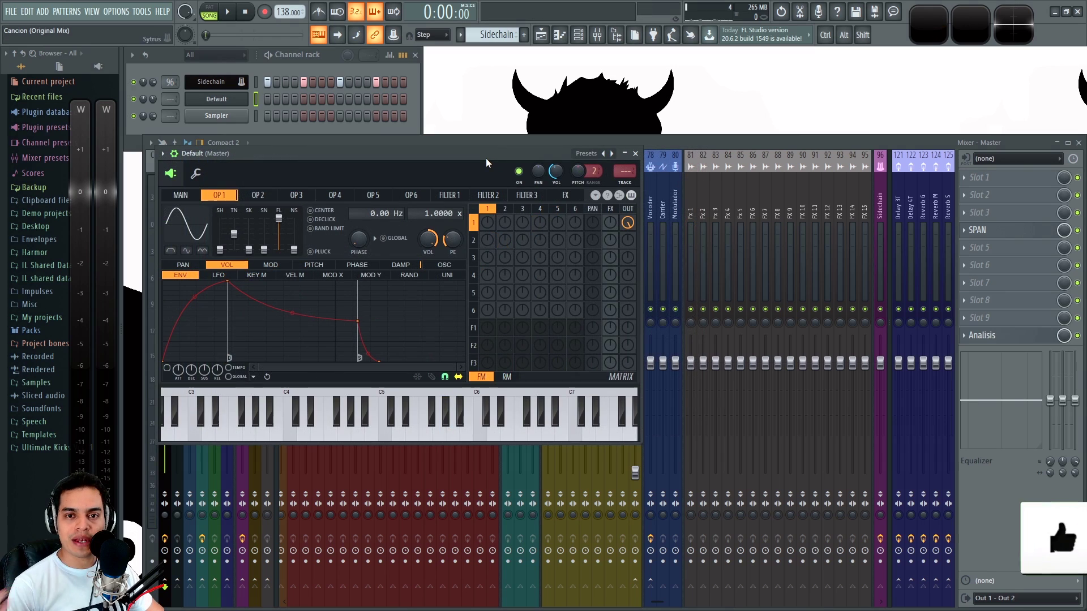
{"action": "left_click", "coordinate": [1016, 30]}
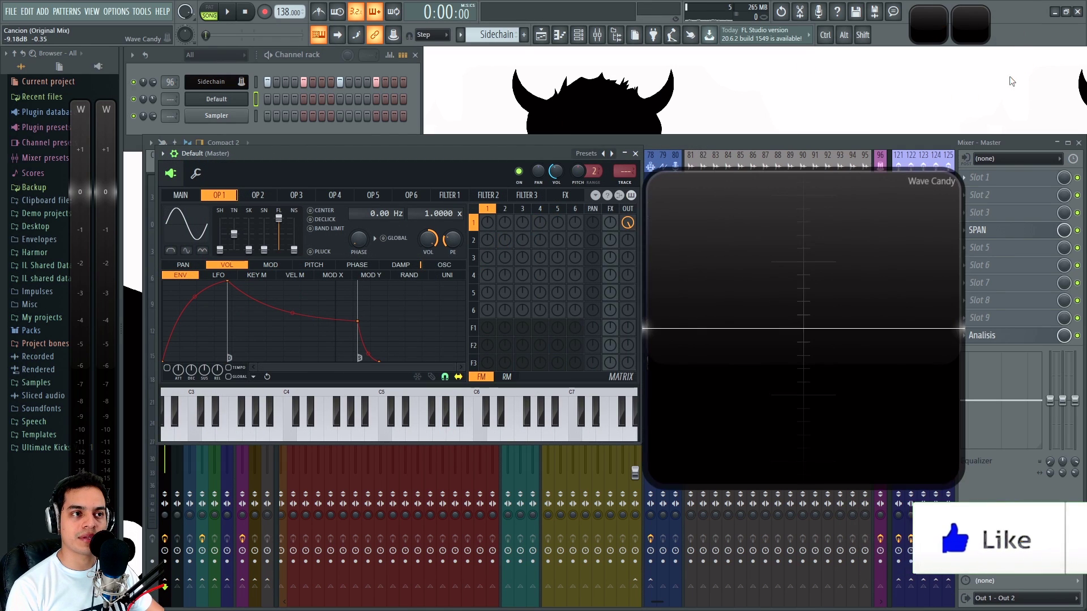
{"action": "key", "text": "z"}
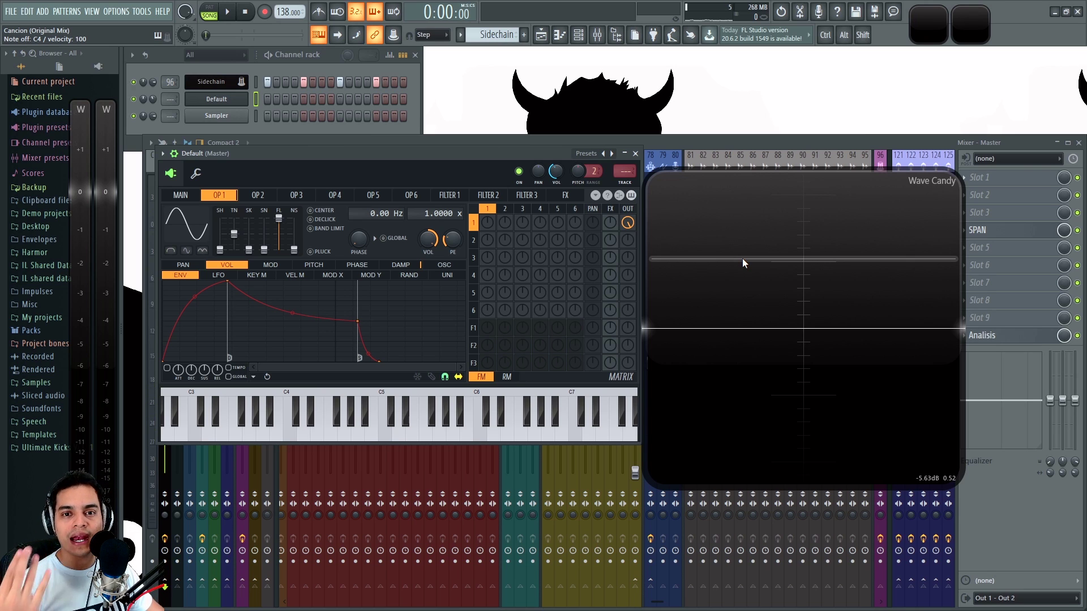
{"action": "key", "text": "z"}
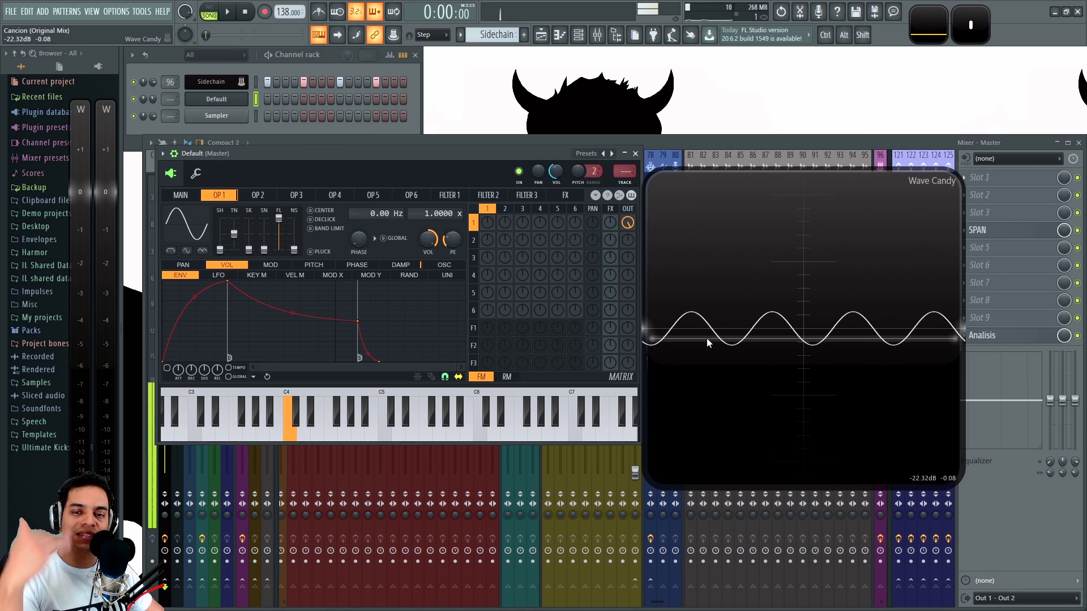
{"action": "key", "text": "z"}
{"action": "left_click_drag", "start_coordinate": [809, 324], "coordinate": [720, 325]}
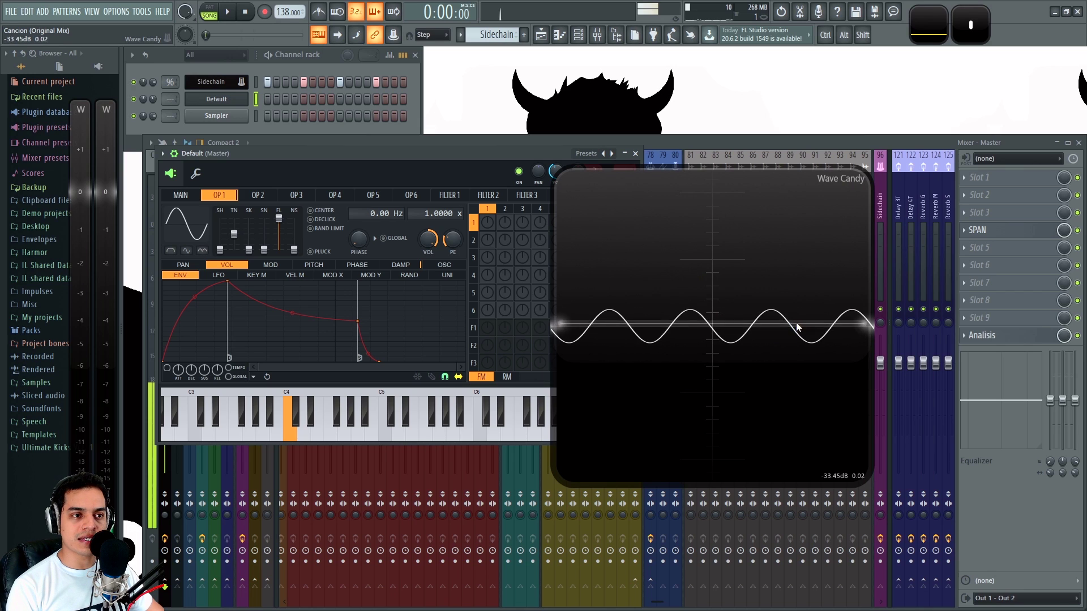
- Set operator 1's frequency ratio to 2.0000, play the note and adjust the channel volume
{"action": "left_click_drag", "start_coordinate": [436, 213], "coordinate": [436, 201]}
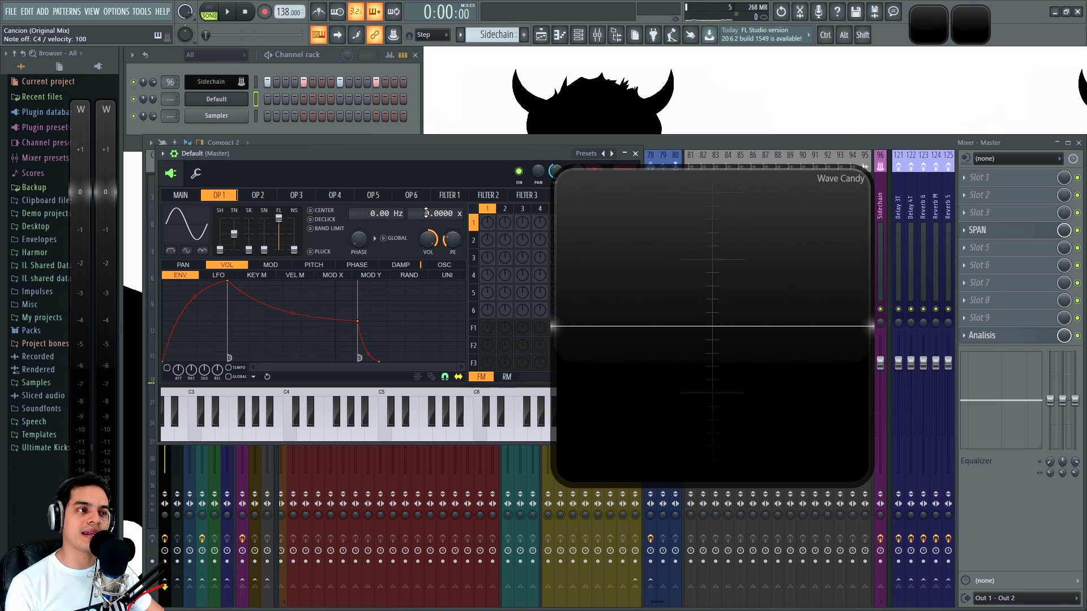
{"action": "scroll", "coordinate": [426, 213], "scroll_direction": "down", "scroll_amount": 1}
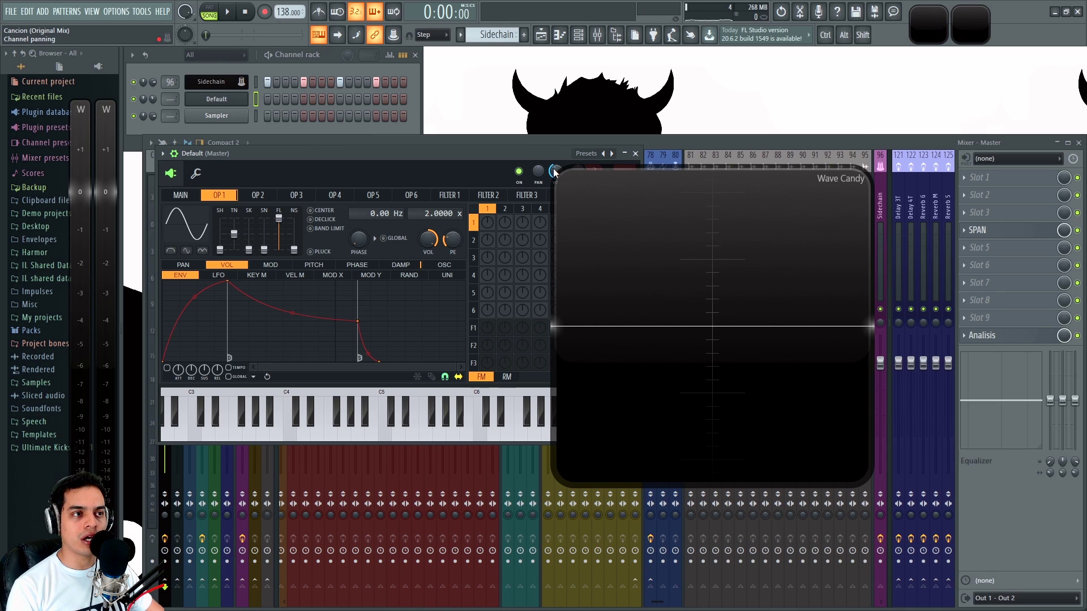
{"action": "key", "text": "z"}
{"action": "mouse_move", "coordinate": [555, 172]}
{"action": "left_mouse_down"}
{"action": "mouse_move", "coordinate": [555, 137]}
{"action": "mouse_move", "coordinate": [555, 167]}
{"action": "left_mouse_up"}
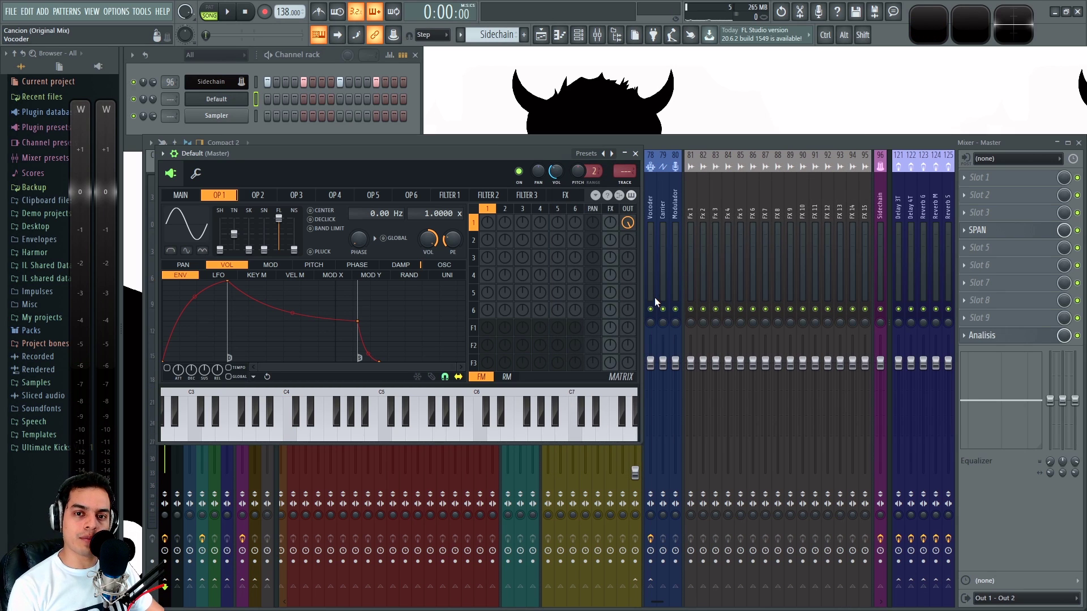
- Reopen the oscilloscope, play C4 and vary operator 1's waveform shape slightly to examine the wave
{"action": "left_click", "coordinate": [1017, 27]}
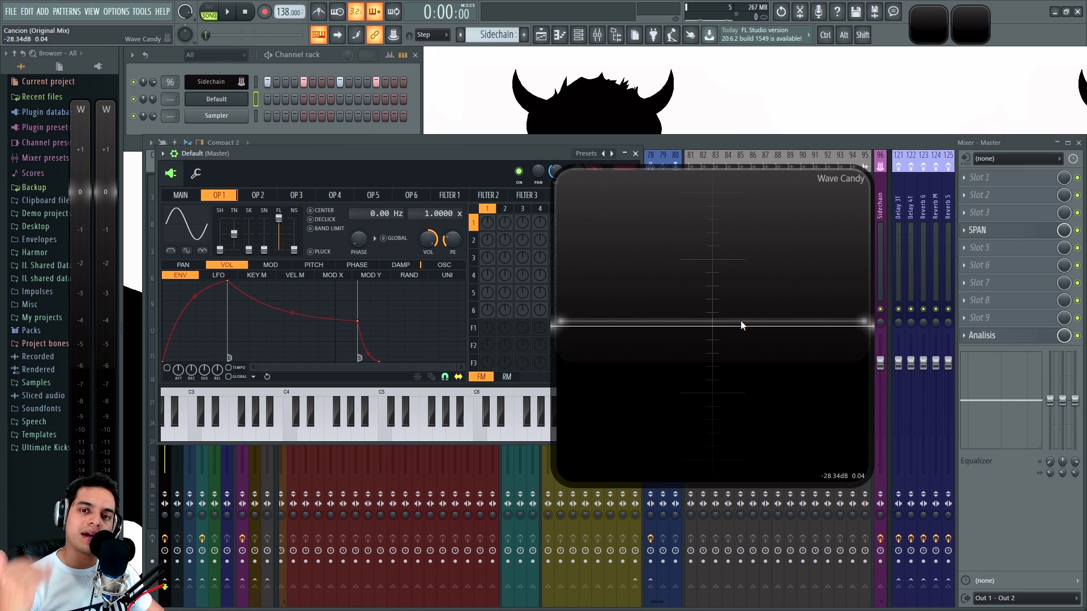
{"action": "key", "text": "z"}
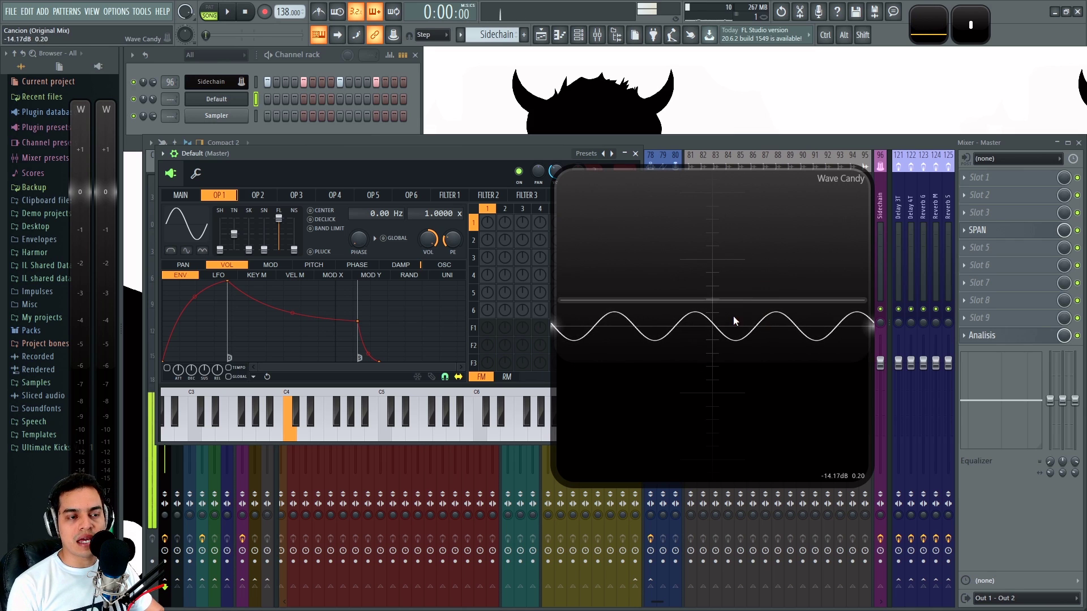
{"action": "mouse_move", "coordinate": [219, 250]}
{"action": "left_mouse_down"}
{"action": "mouse_move", "coordinate": [219, 235]}
{"action": "mouse_move", "coordinate": [220, 250]}
{"action": "left_mouse_up"}
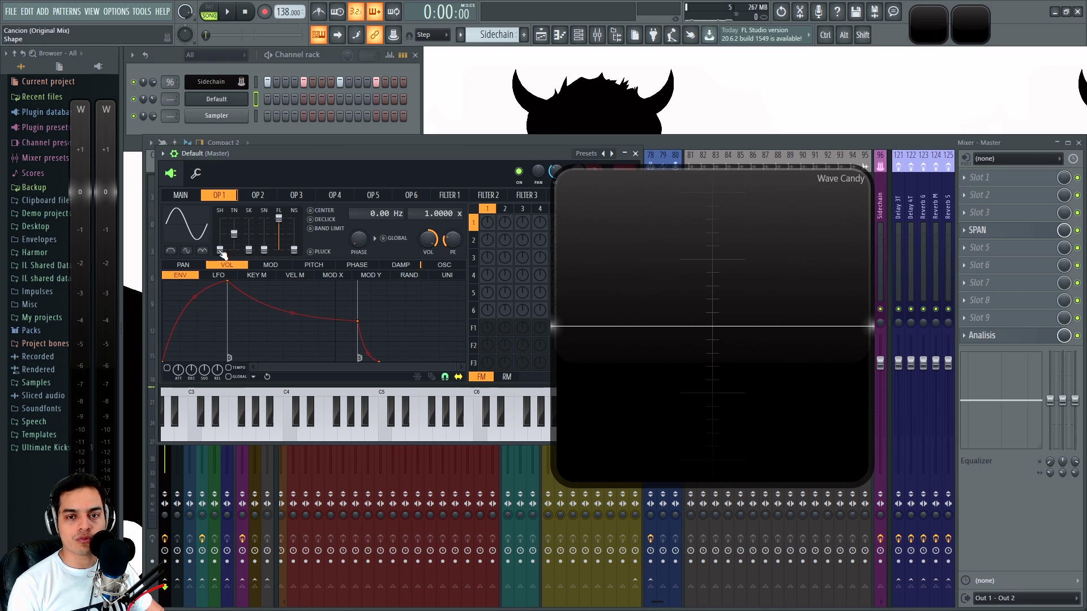
{"action": "key", "text": "z"}
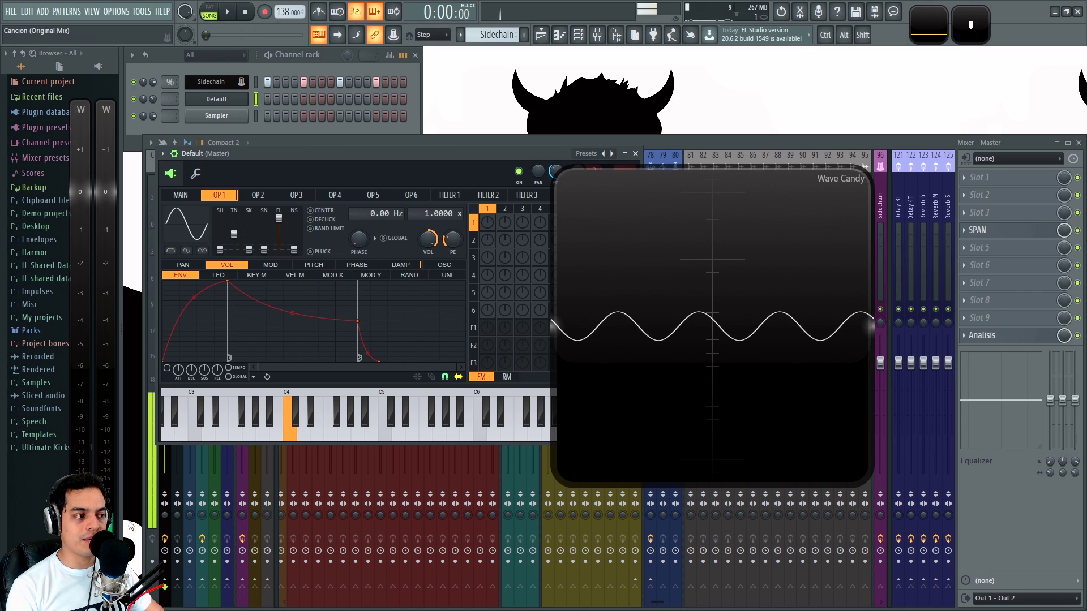
{"action": "mouse_move", "coordinate": [220, 250]}
{"action": "left_mouse_down"}
{"action": "mouse_move", "coordinate": [219, 222]}
{"action": "mouse_move", "coordinate": [219, 250]}
{"action": "left_mouse_up"}
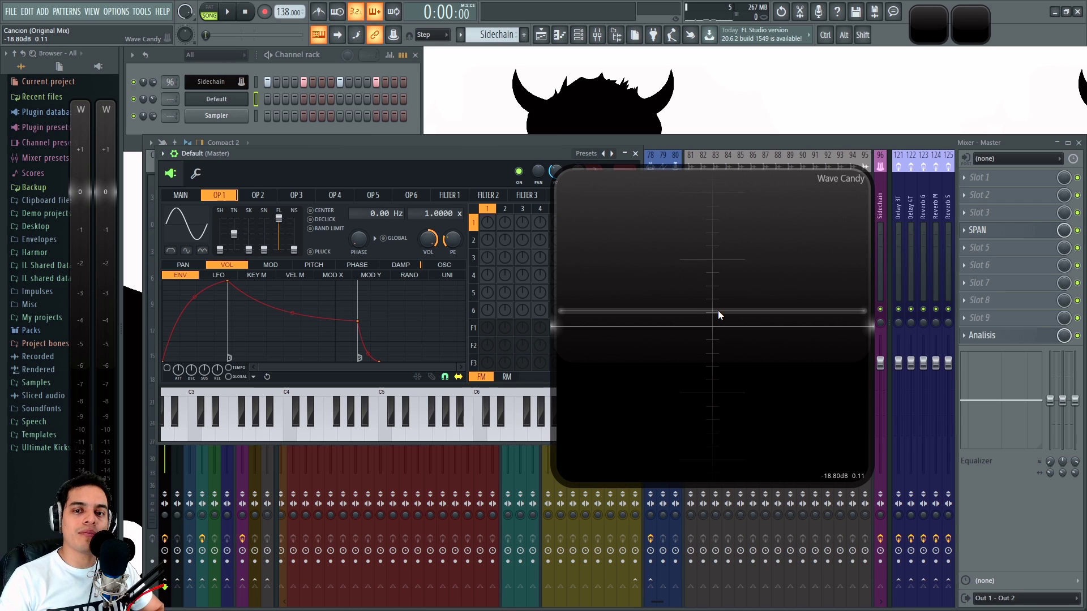
- Raise the Sytrus channel volume to about 78% and open the channel's miscellaneous settings
{"action": "left_click_drag", "start_coordinate": [718, 311], "coordinate": [565, 212]}
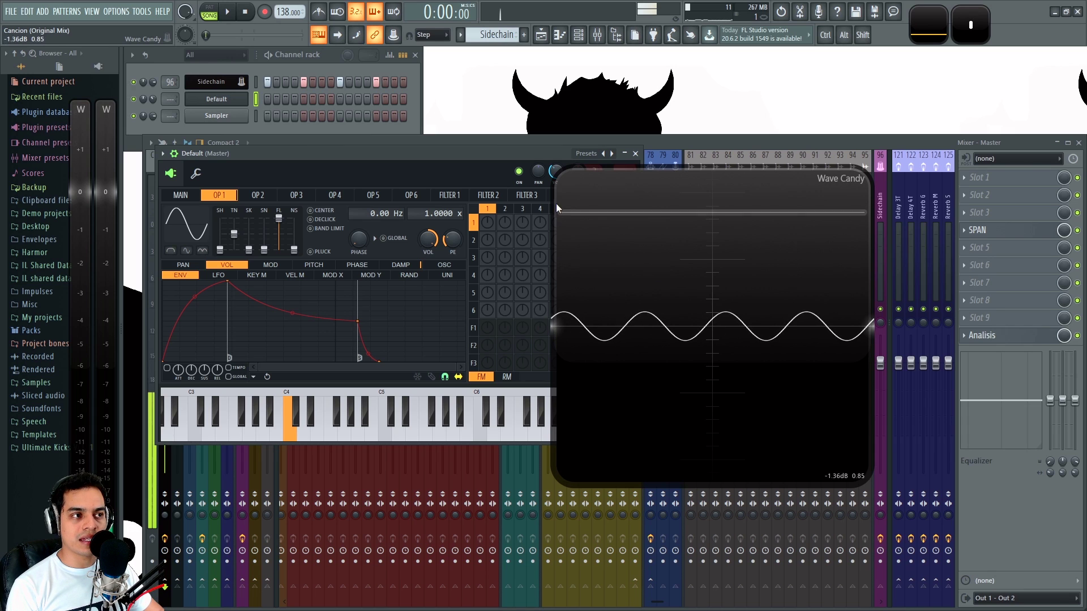
{"action": "mouse_move", "coordinate": [555, 170]}
{"action": "left_mouse_down"}
{"action": "mouse_move", "coordinate": [555, 144]}
{"action": "mouse_move", "coordinate": [555, 163]}
{"action": "left_mouse_up"}
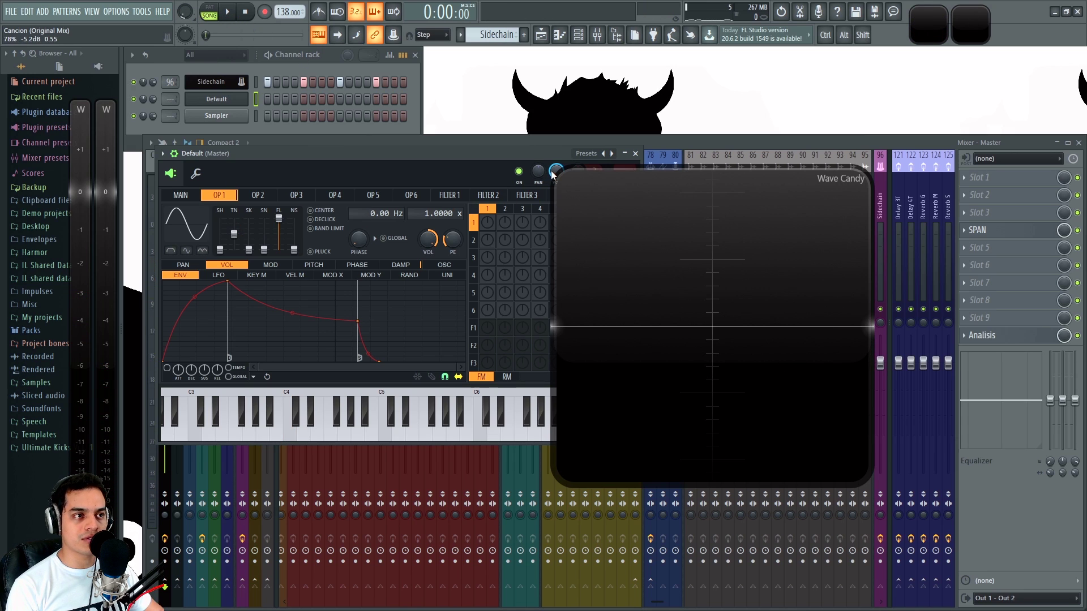
{"action": "left_click", "coordinate": [196, 173]}
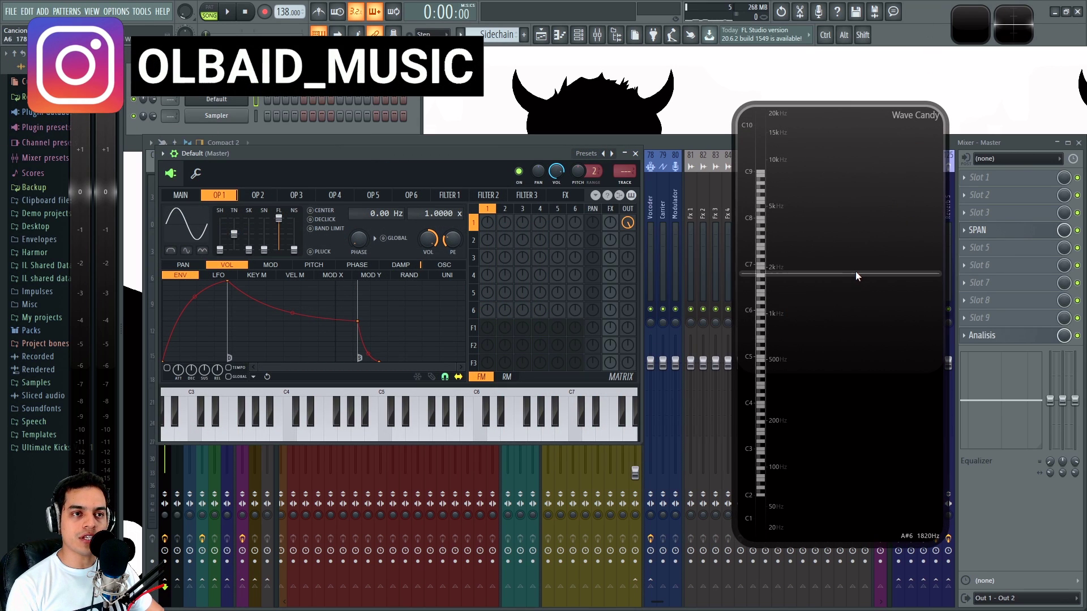
- Play C4 against the Wave Candy spectrum display and raise operator 1's shape to a sawtooth wave
{"action": "key", "text": "z"}
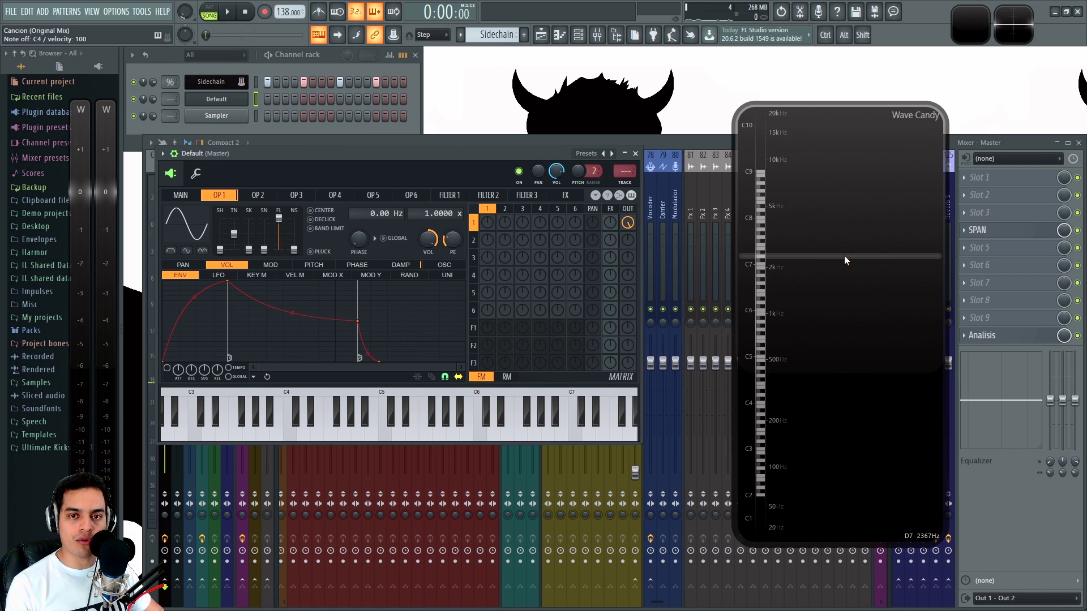
{"action": "key", "text": "z"}
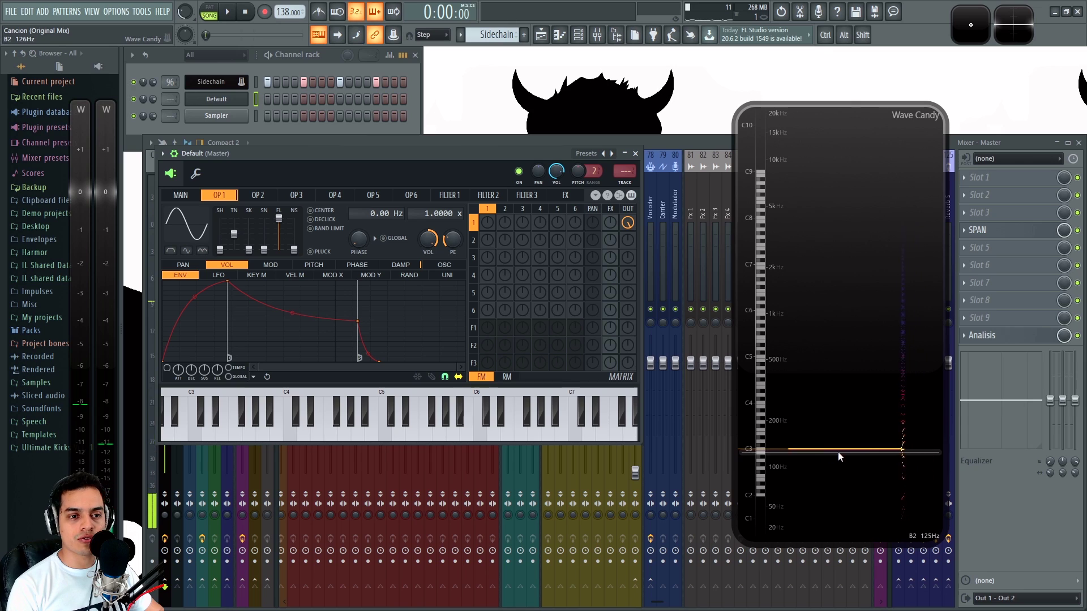
{"action": "key", "text": "z"}
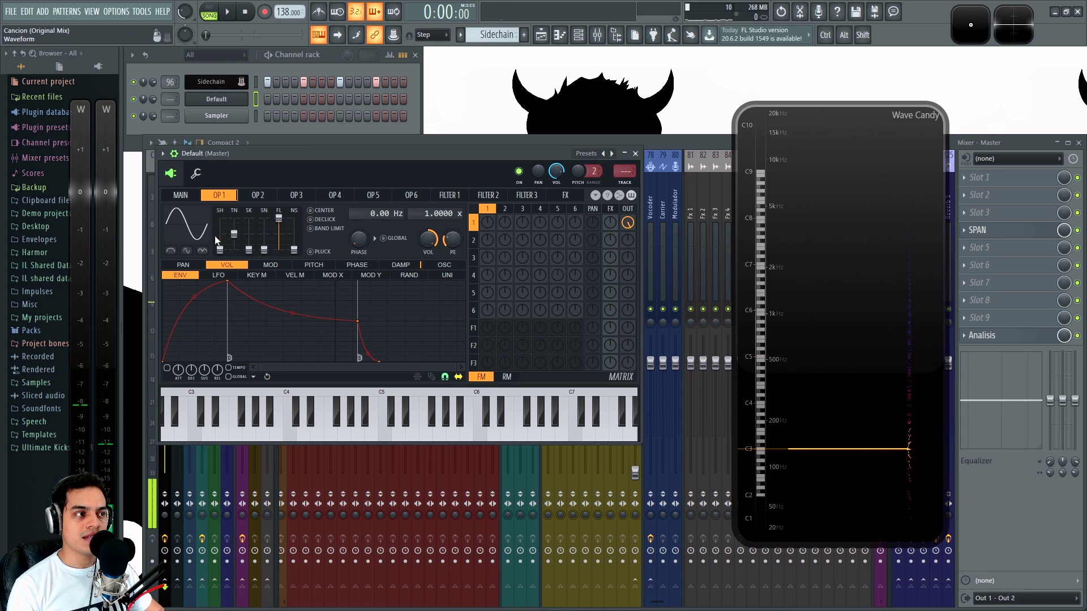
{"action": "left_click_drag", "start_coordinate": [219, 250], "coordinate": [220, 235]}
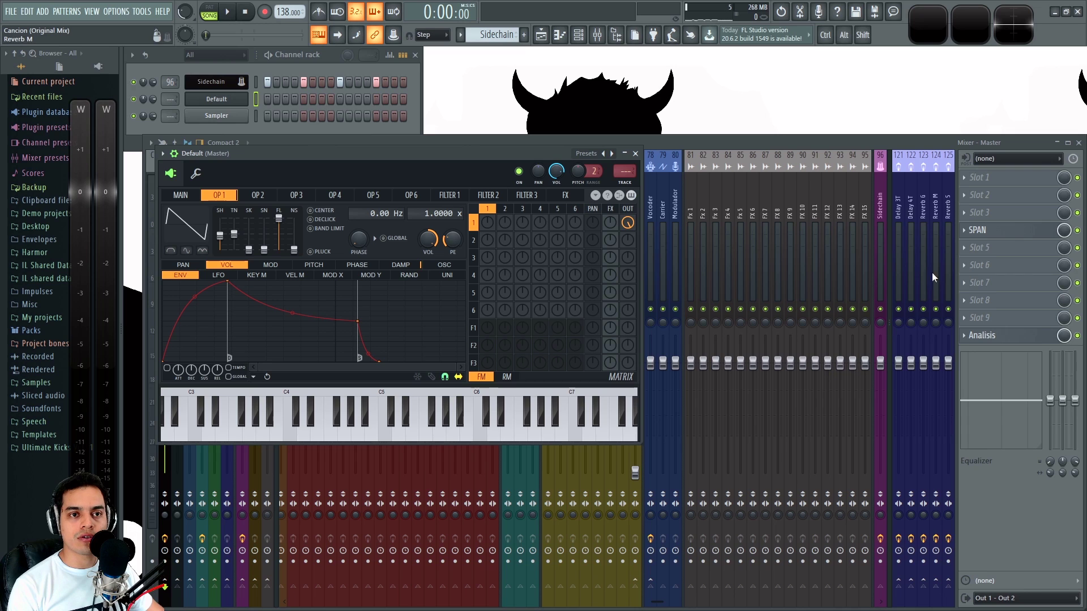
- Open the SPAN analyzer on the master track and play C4 to examine the sawtooth's harmonics
{"action": "left_click", "coordinate": [1010, 232]}
{"action": "left_click_drag", "start_coordinate": [532, 152], "coordinate": [714, 217]}
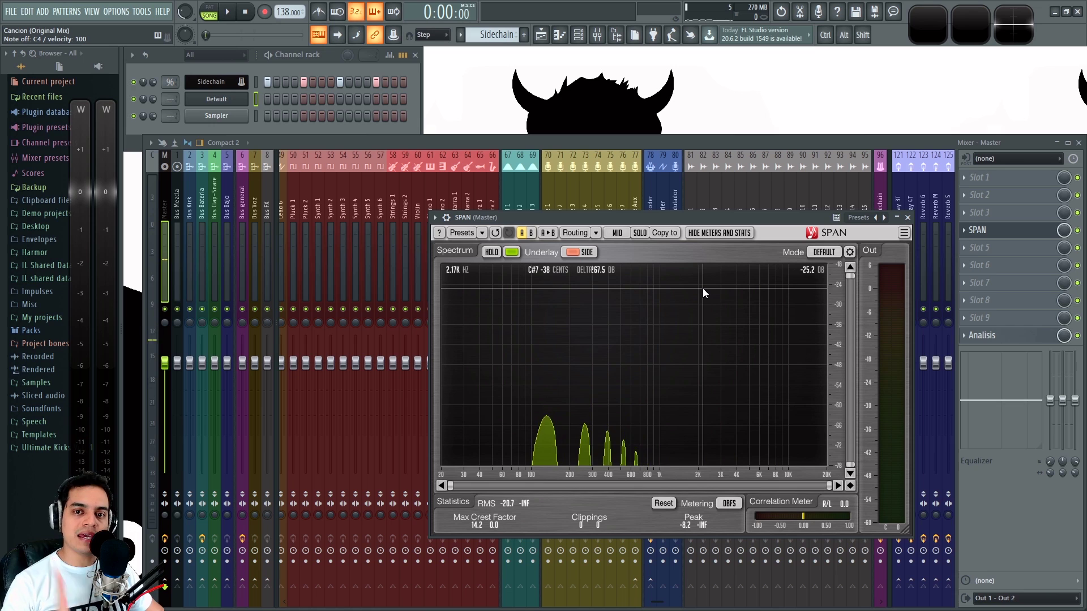
{"action": "key", "text": "z"}
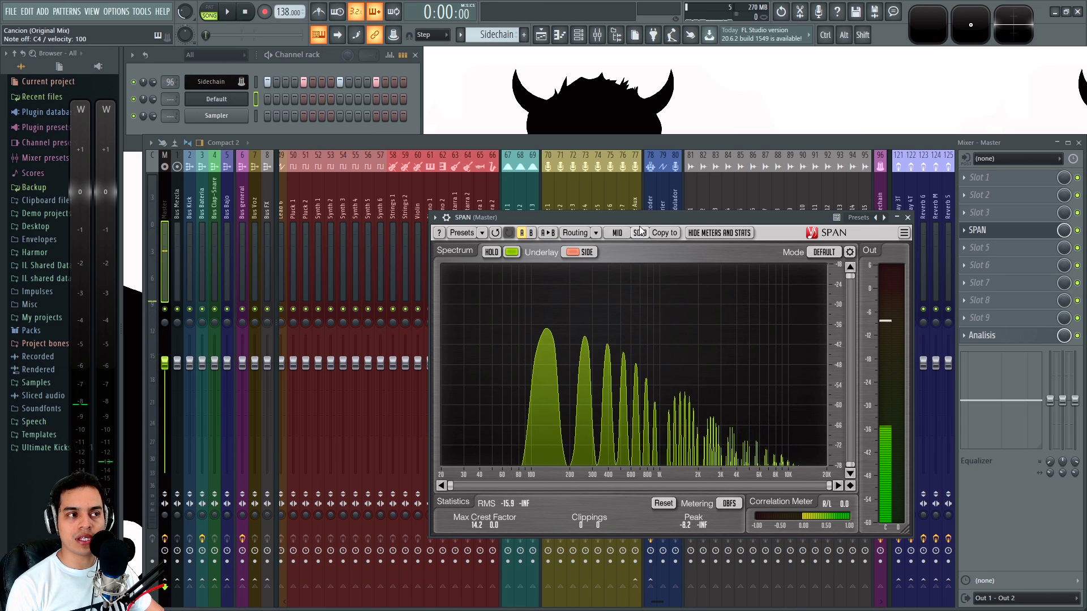
- Place the SPAN window over the mixer and show the Wave Candy spectrum display beside it
{"action": "left_click_drag", "start_coordinate": [640, 217], "coordinate": [605, 159]}
{"action": "left_click_drag", "start_coordinate": [528, 159], "coordinate": [547, 200]}
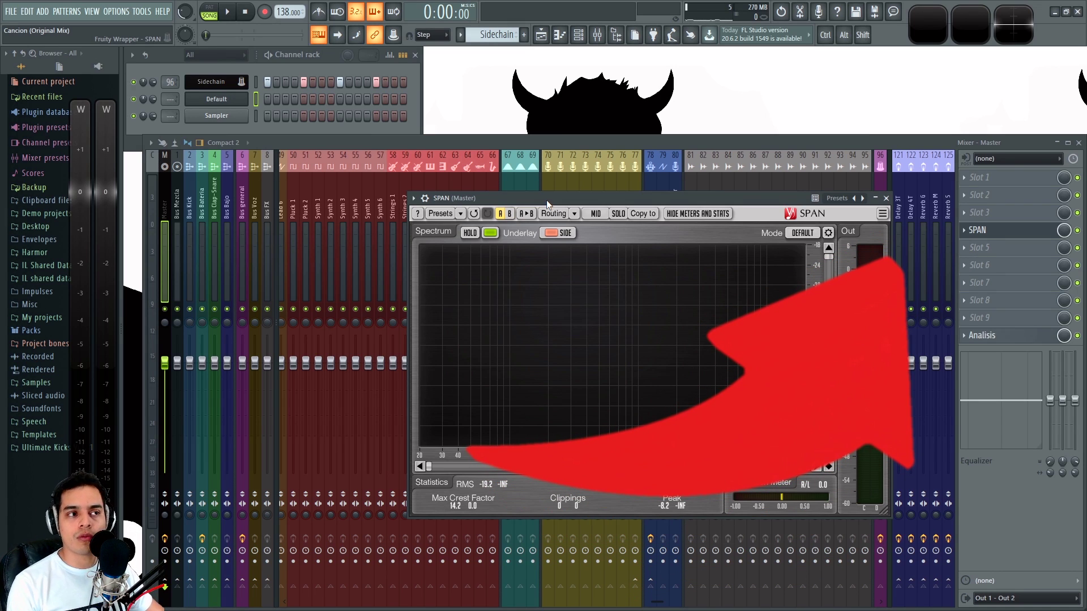
{"action": "left_click_drag", "start_coordinate": [546, 200], "coordinate": [318, 192]}
{"action": "left_click", "coordinate": [929, 24]}
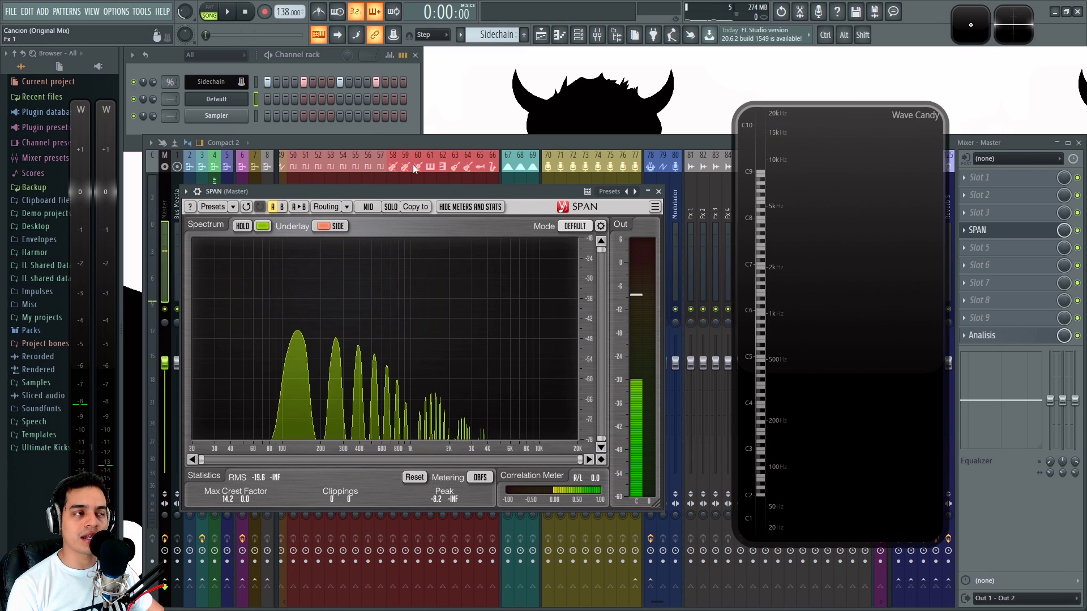
- Check the Sytrus window and close it, then reposition SPAN and show the Wave Candy oscilloscope
{"action": "left_click", "coordinate": [219, 100]}
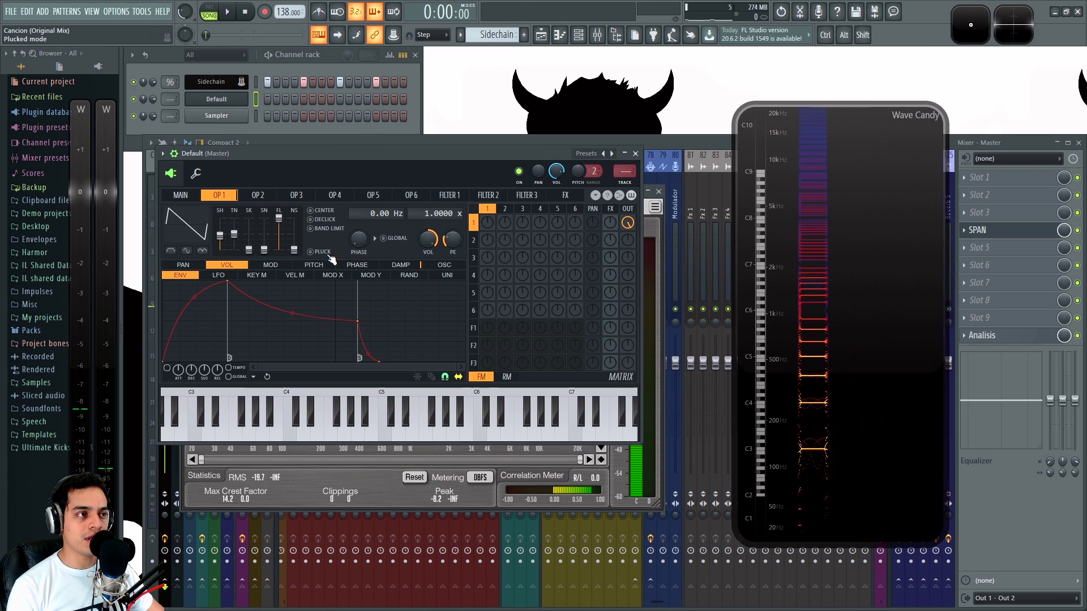
{"action": "left_click", "coordinate": [635, 153]}
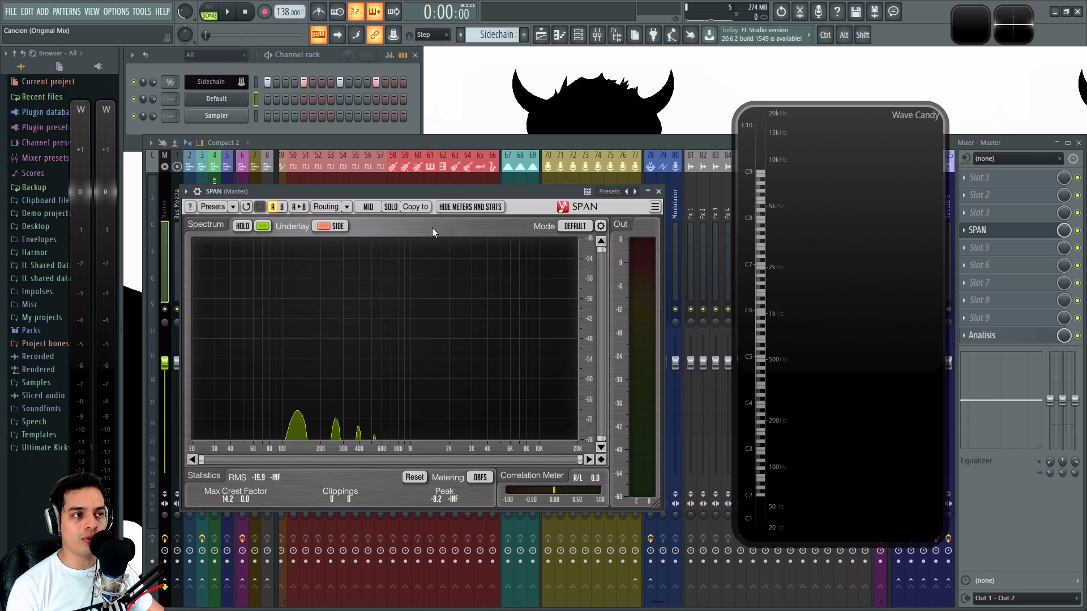
{"action": "left_click_drag", "start_coordinate": [447, 191], "coordinate": [461, 186]}
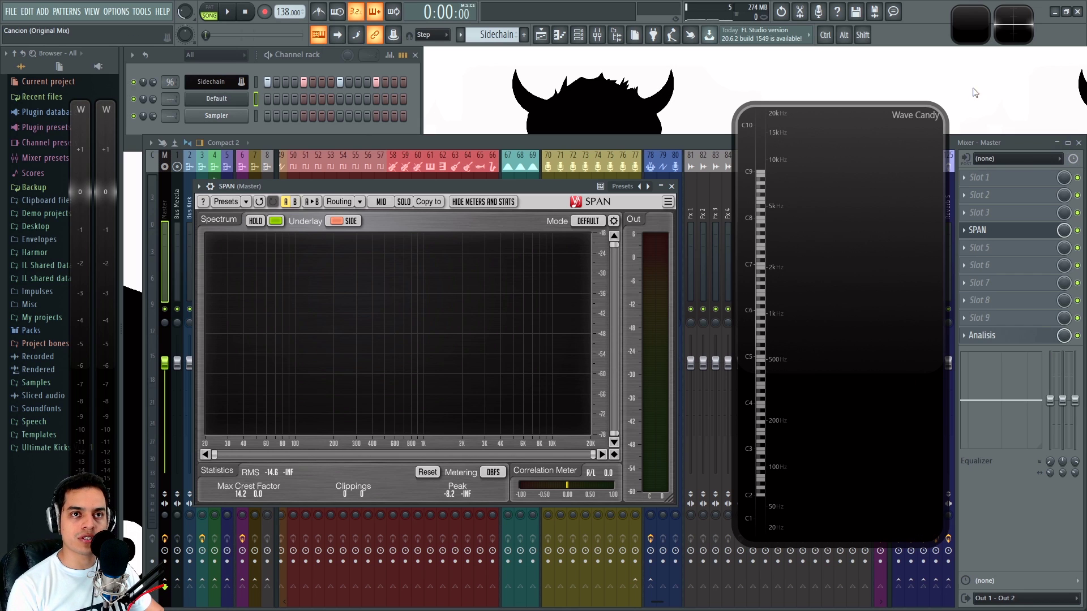
{"action": "left_click", "coordinate": [1008, 38]}
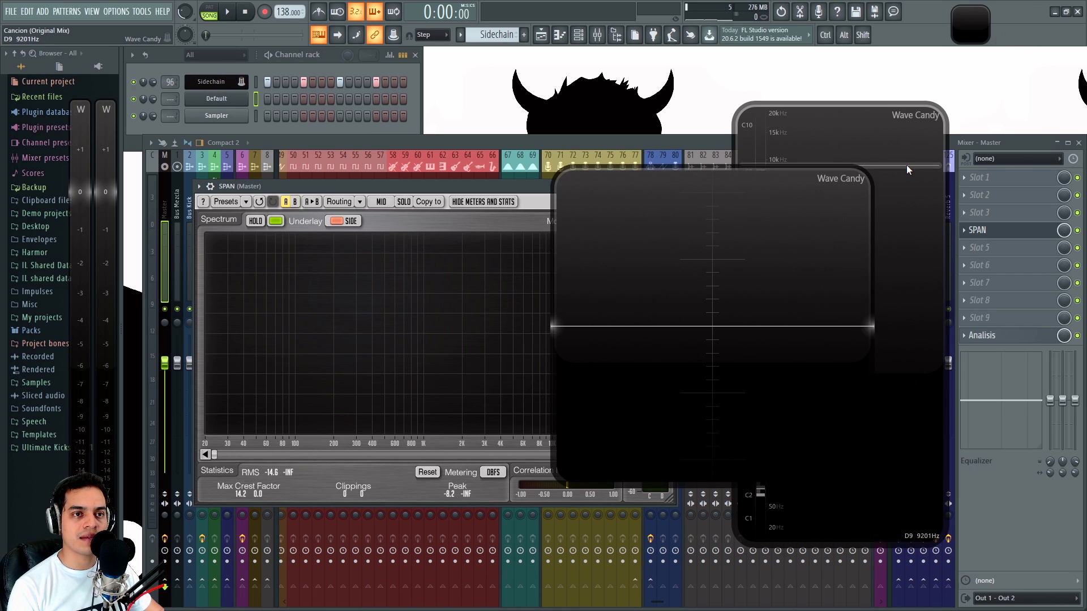
- Close SPAN and the Wave Candy oscilloscope, and show the Wave Candy vectorscope instead
{"action": "left_click_drag", "start_coordinate": [718, 329], "coordinate": [806, 334]}
{"action": "left_click_drag", "start_coordinate": [584, 196], "coordinate": [564, 196]}
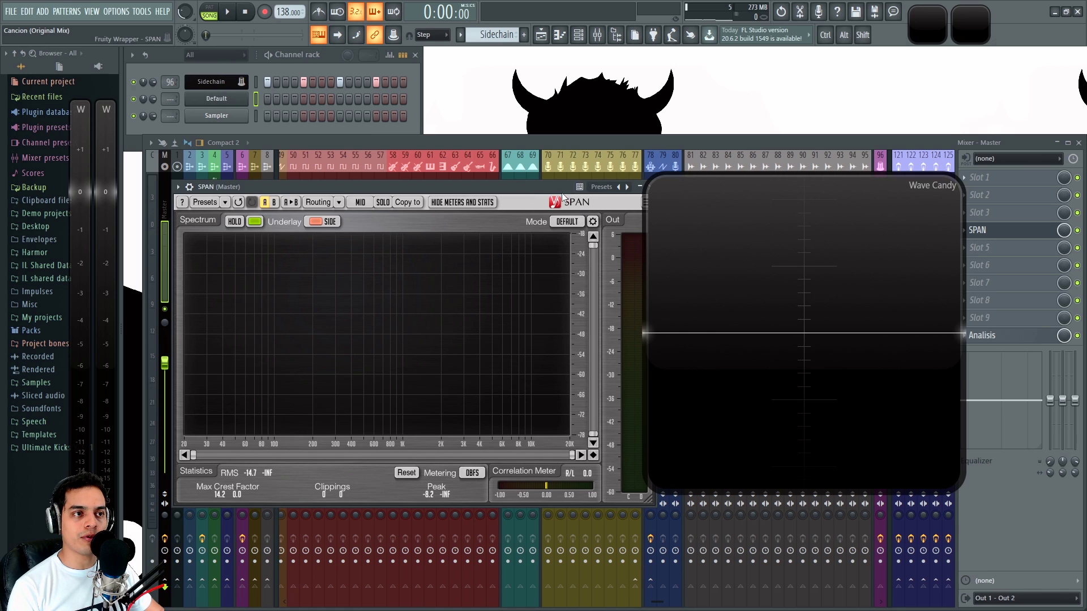
{"action": "left_click", "coordinate": [627, 184]}
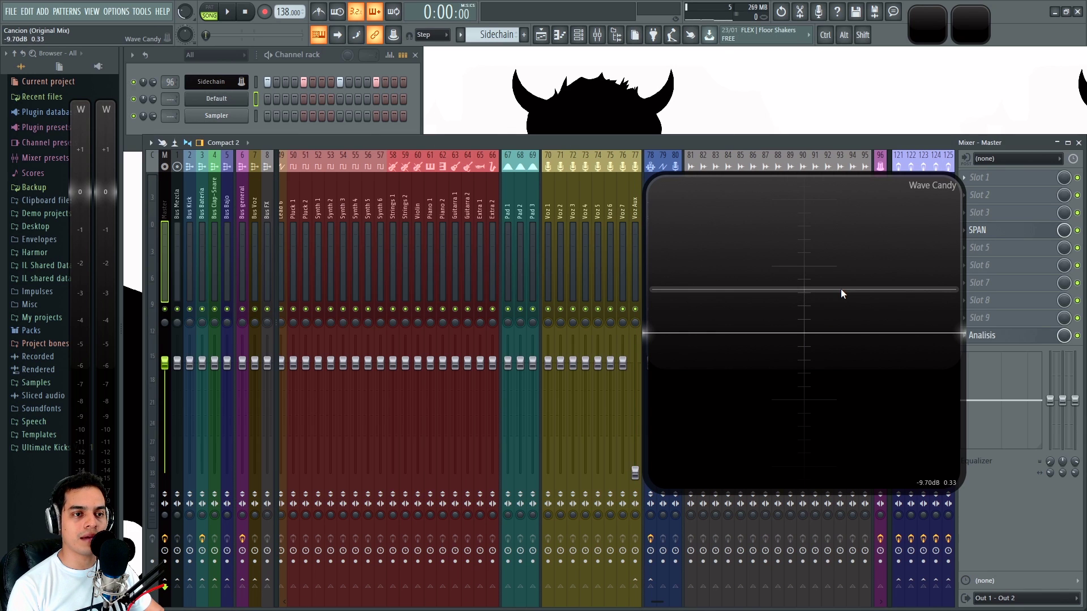
{"action": "double_click", "coordinate": [910, 198]}
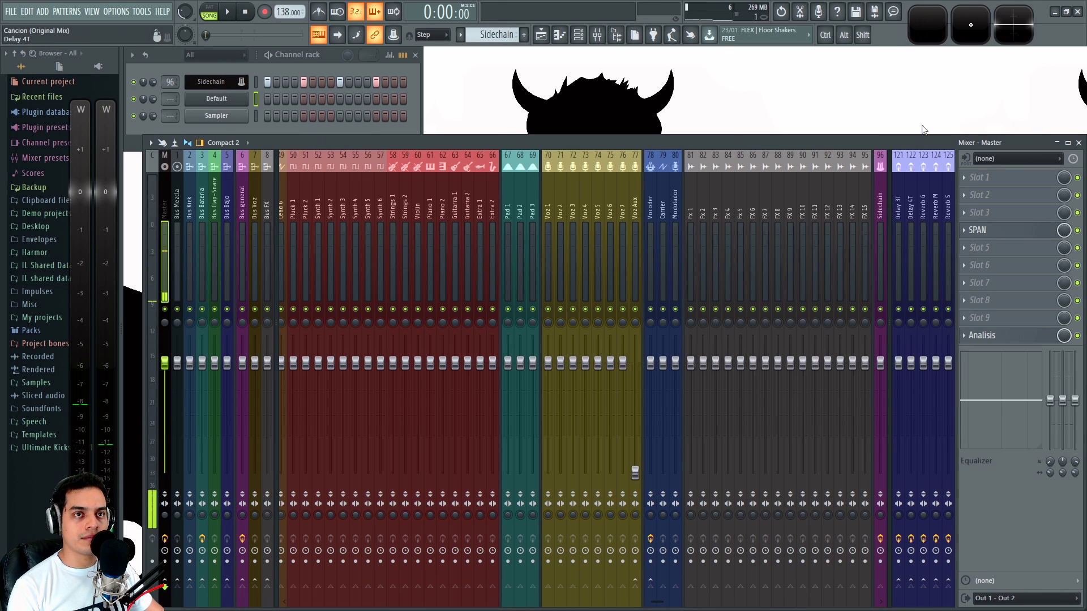
{"action": "left_click", "coordinate": [969, 27]}
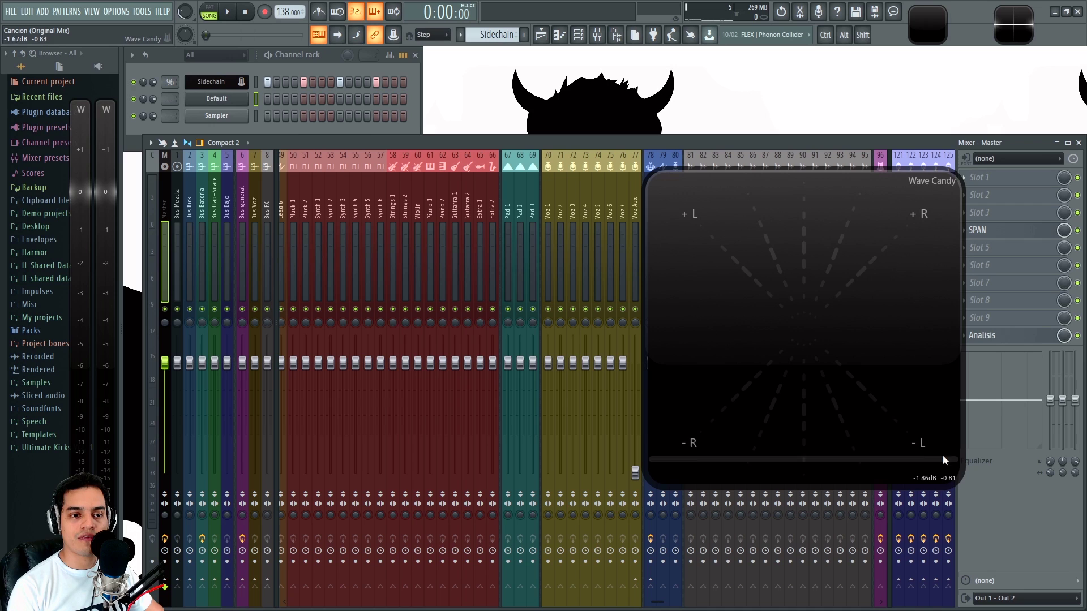
- Open the Default channel's Sytrus and play C4 against the vectorscope, lowering the channel volume to 5% and restoring it
{"action": "left_click", "coordinate": [237, 100]}
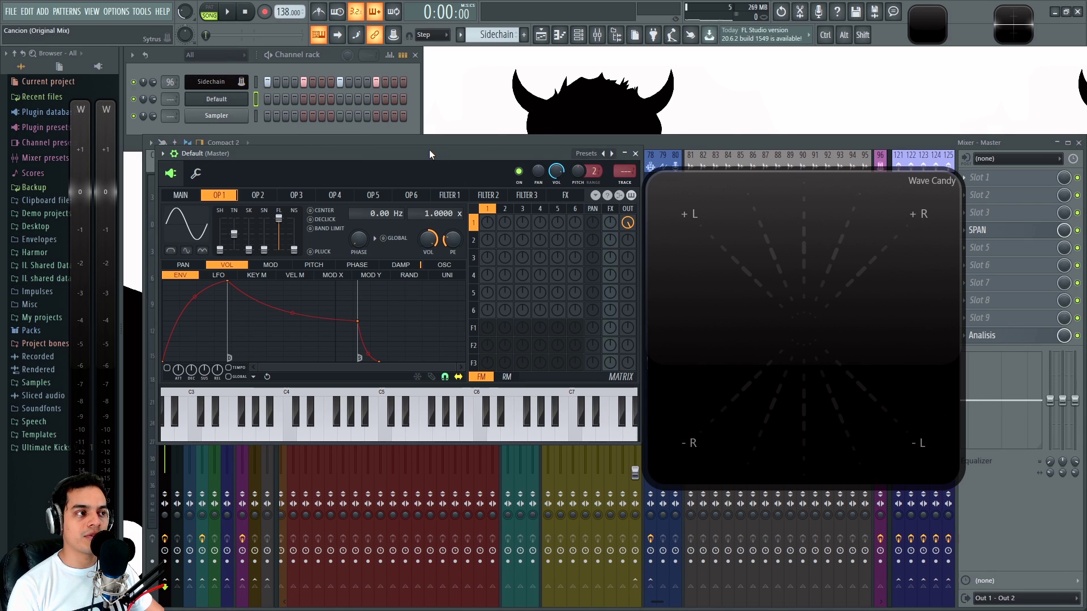
{"action": "key", "text": "z"}
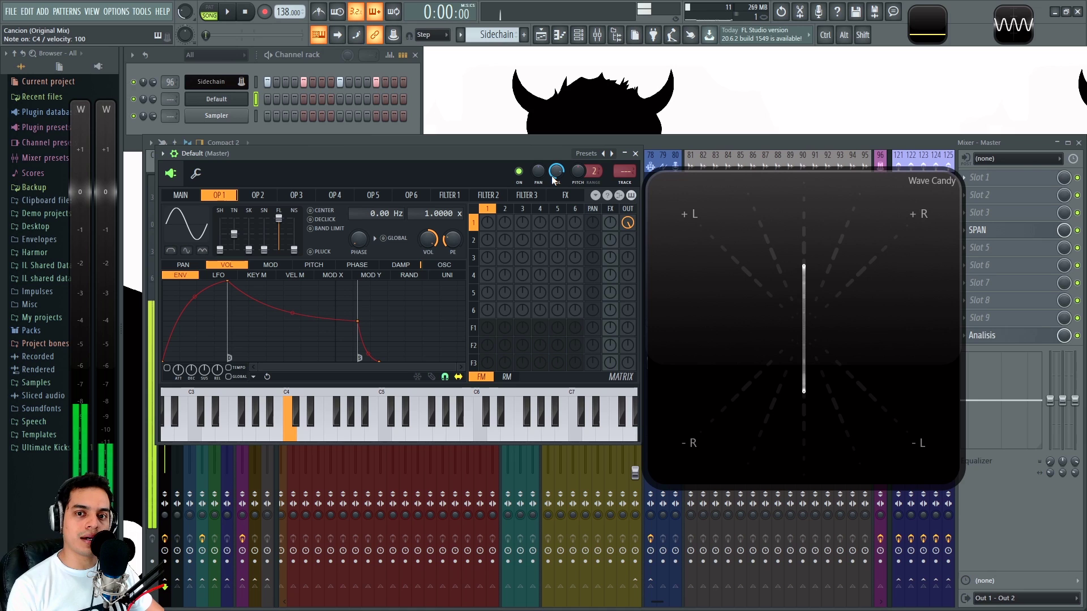
{"action": "left_click_drag", "start_coordinate": [538, 171], "coordinate": [538, 218]}
{"action": "left_click_drag", "start_coordinate": [541, 176], "coordinate": [556, 210]}
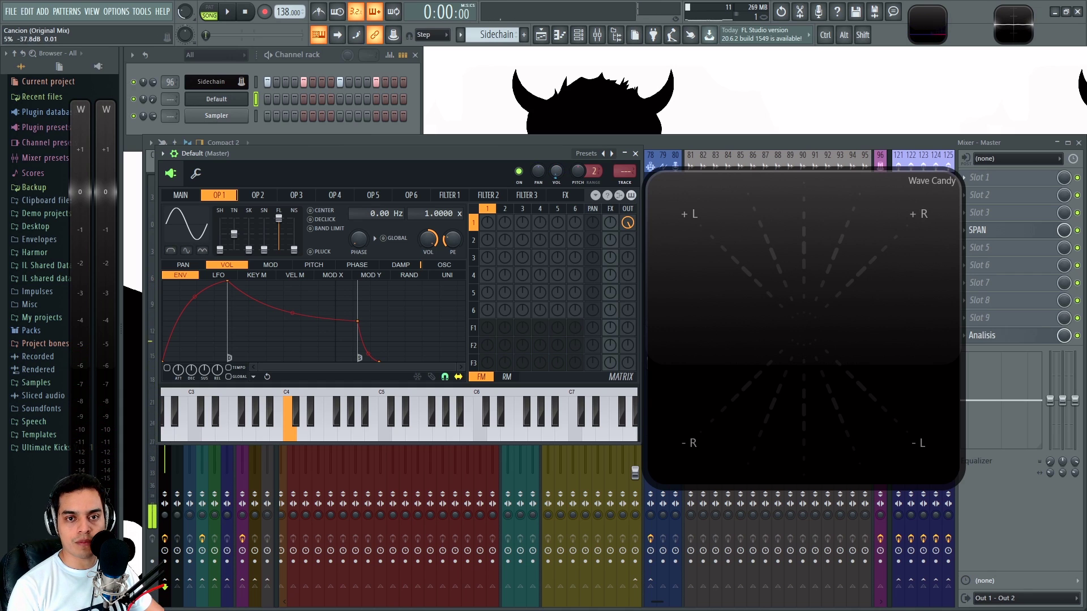
{"action": "left_click_drag", "start_coordinate": [557, 209], "coordinate": [557, 176]}
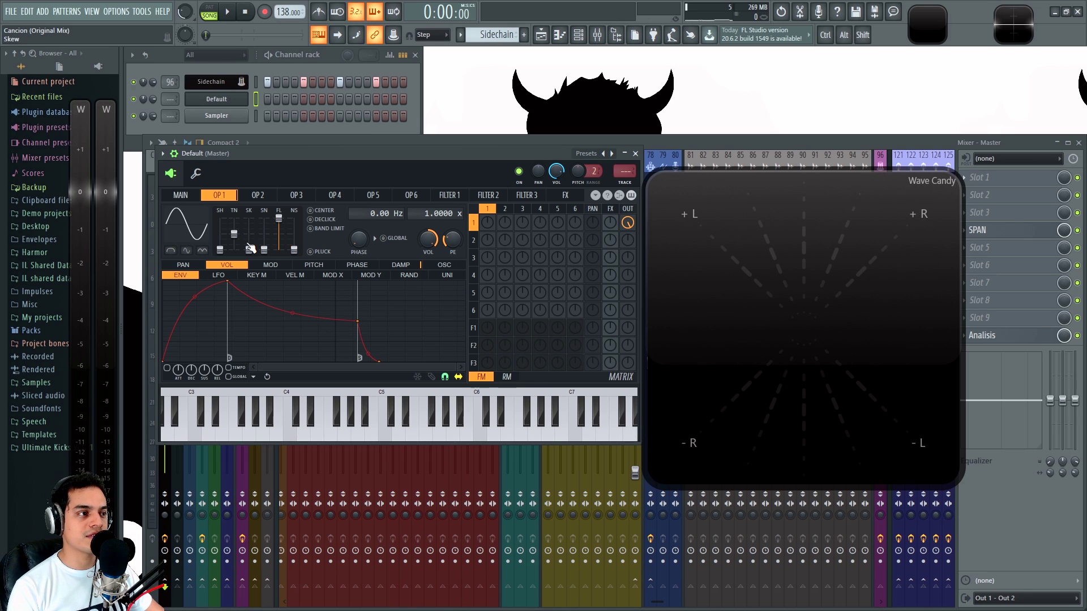
- Enable operator 1's Absolute waveform option and play C4 to examine the altered wave on the vectorscope
{"action": "left_click", "coordinate": [202, 251]}
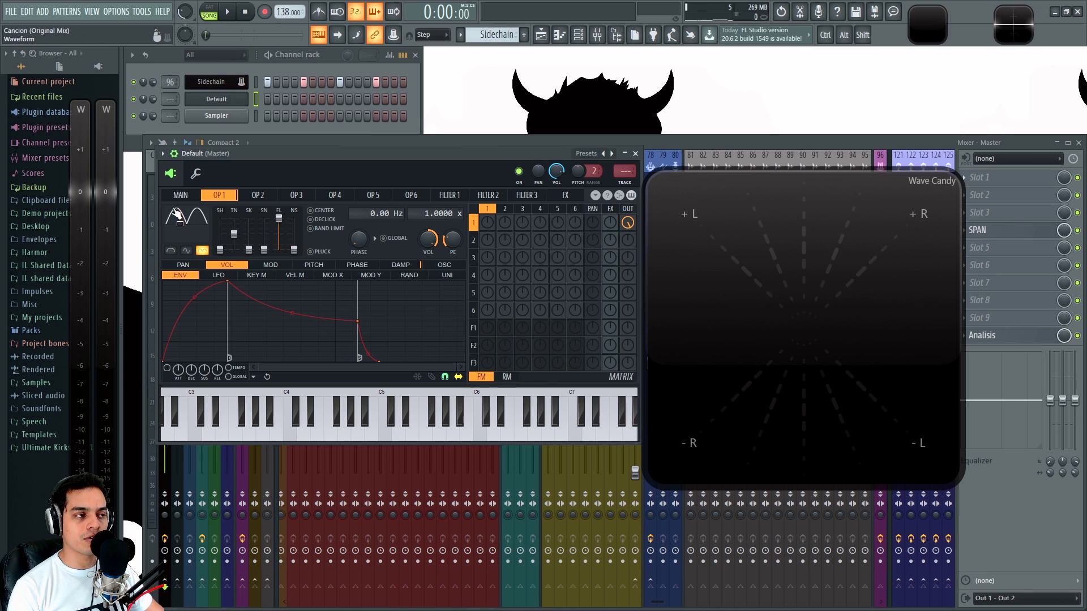
{"action": "key", "text": "z"}
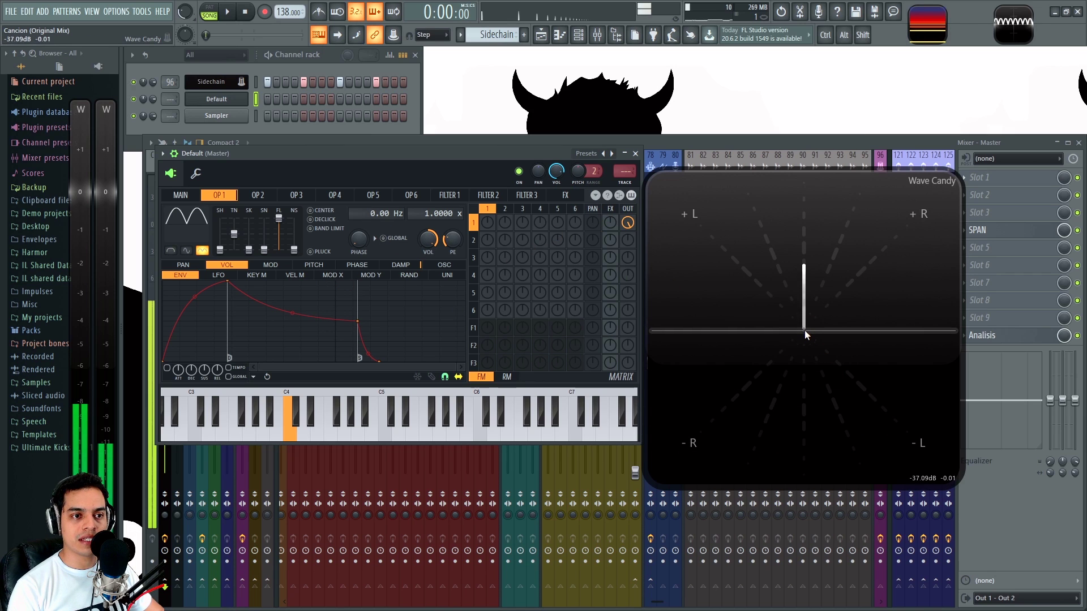
{"action": "mouse_move", "coordinate": [538, 171]}
{"action": "left_mouse_down"}
{"action": "mouse_move", "coordinate": [538, 192]}
{"action": "mouse_move", "coordinate": [538, 166]}
{"action": "mouse_move", "coordinate": [538, 181]}
{"action": "mouse_move", "coordinate": [537, 169]}
{"action": "mouse_move", "coordinate": [549, 173]}
{"action": "left_mouse_up"}
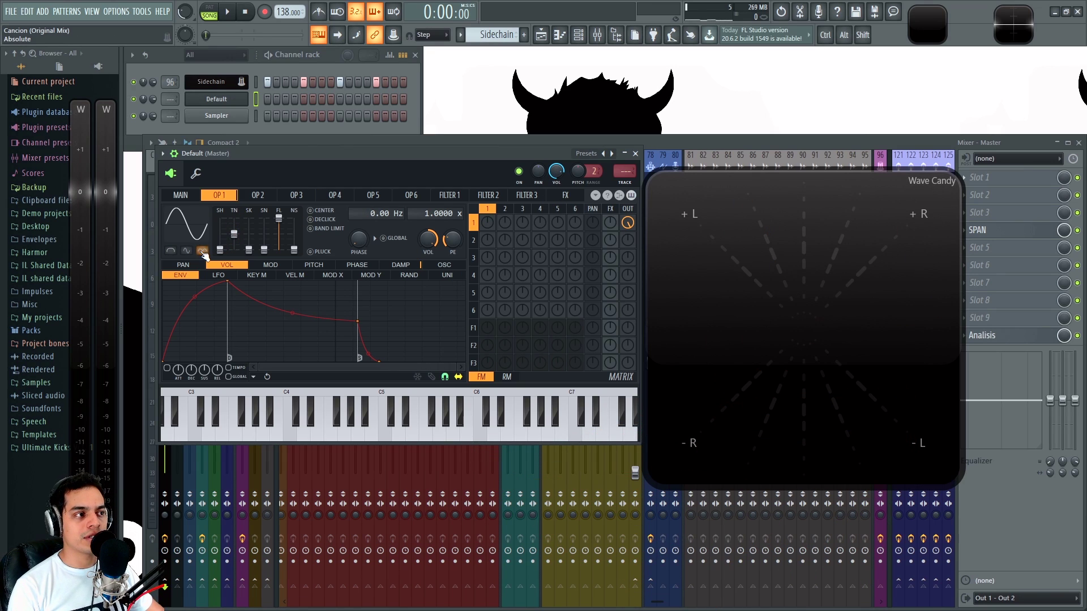
- Replace Sytrus with SPAN from the master track, play C4, and leave SPAN unobstructed by docking the vectorscope
{"action": "left_click", "coordinate": [636, 154]}
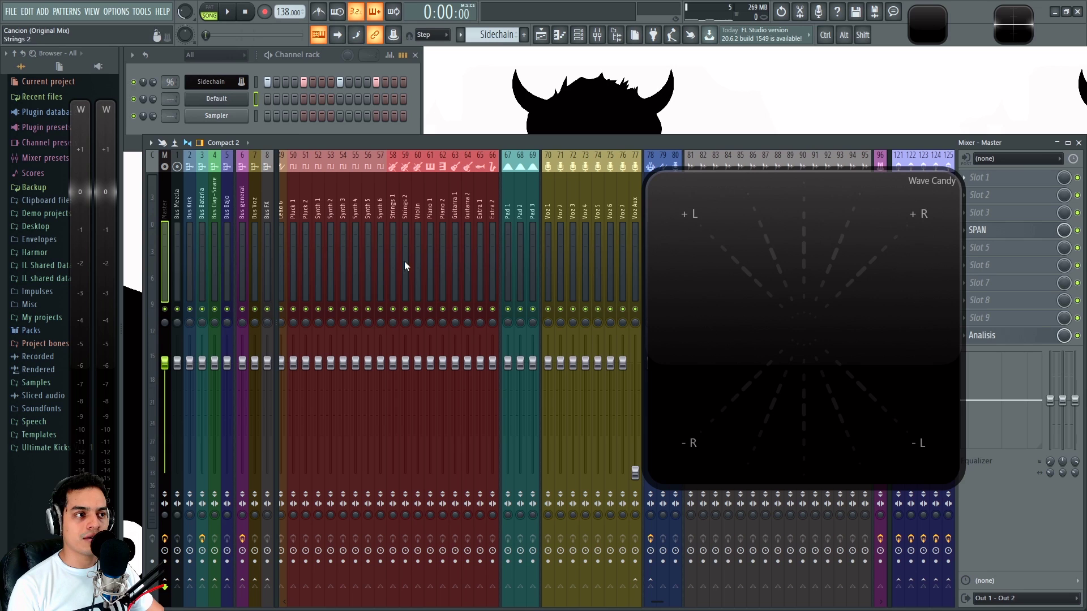
{"action": "left_click", "coordinate": [995, 229]}
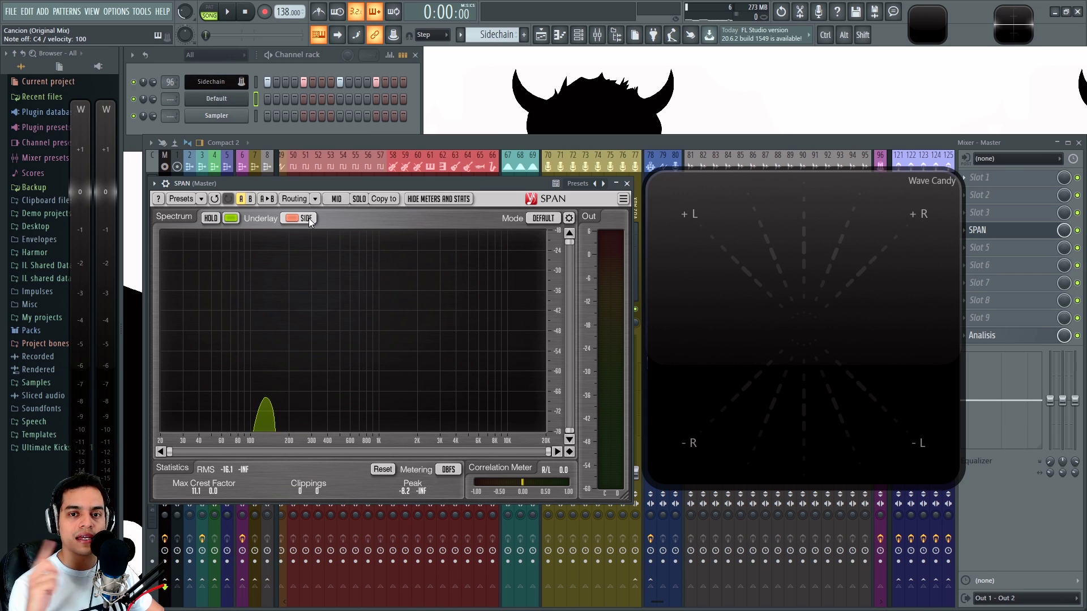
{"action": "key", "text": "z"}
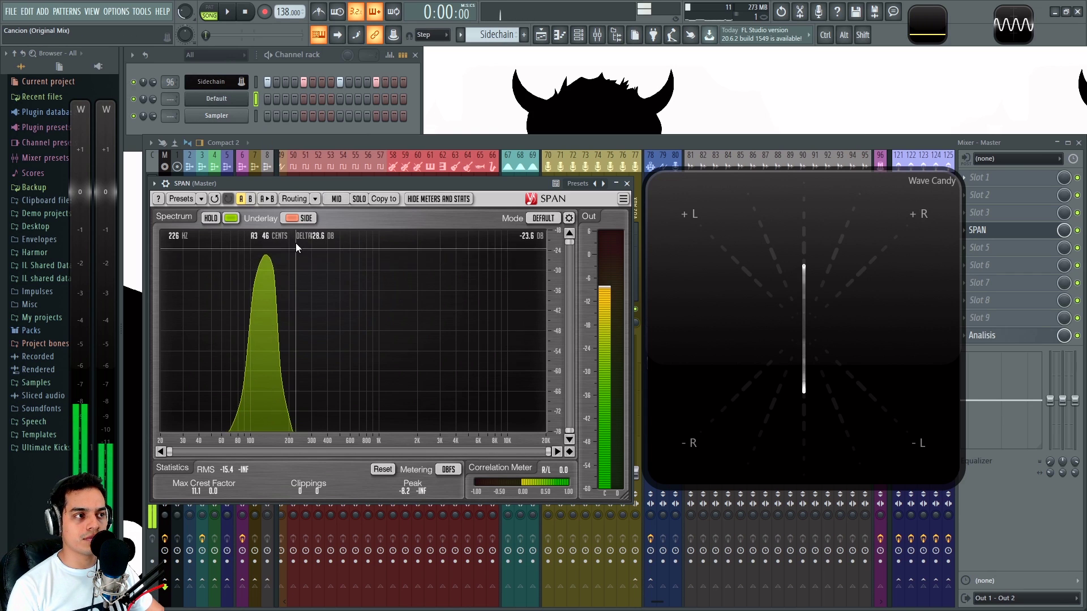
{"action": "key", "text": "z"}
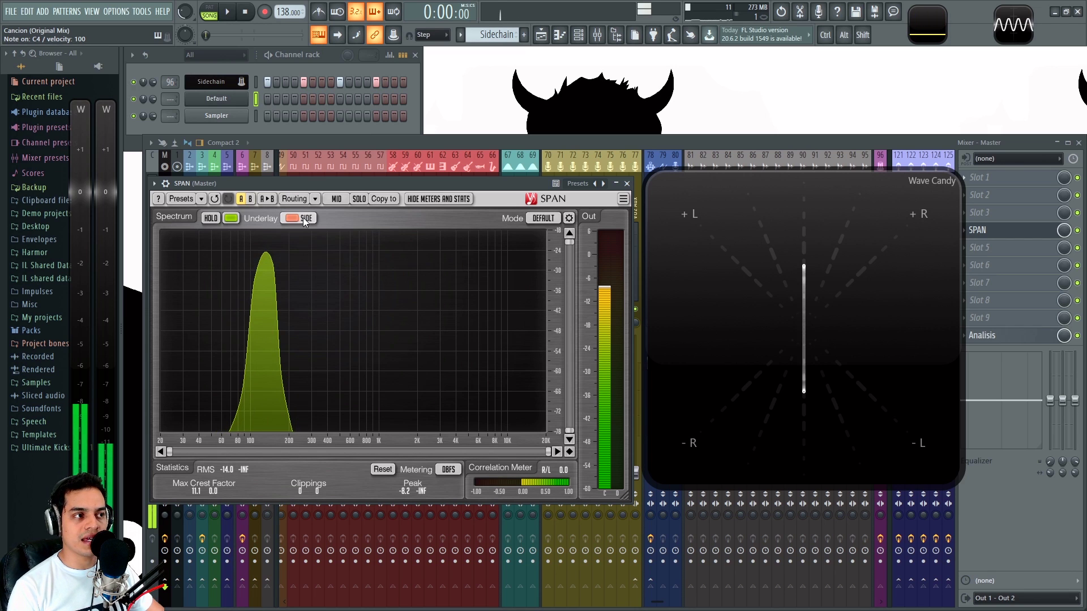
{"action": "left_click_drag", "start_coordinate": [369, 184], "coordinate": [798, 94]}
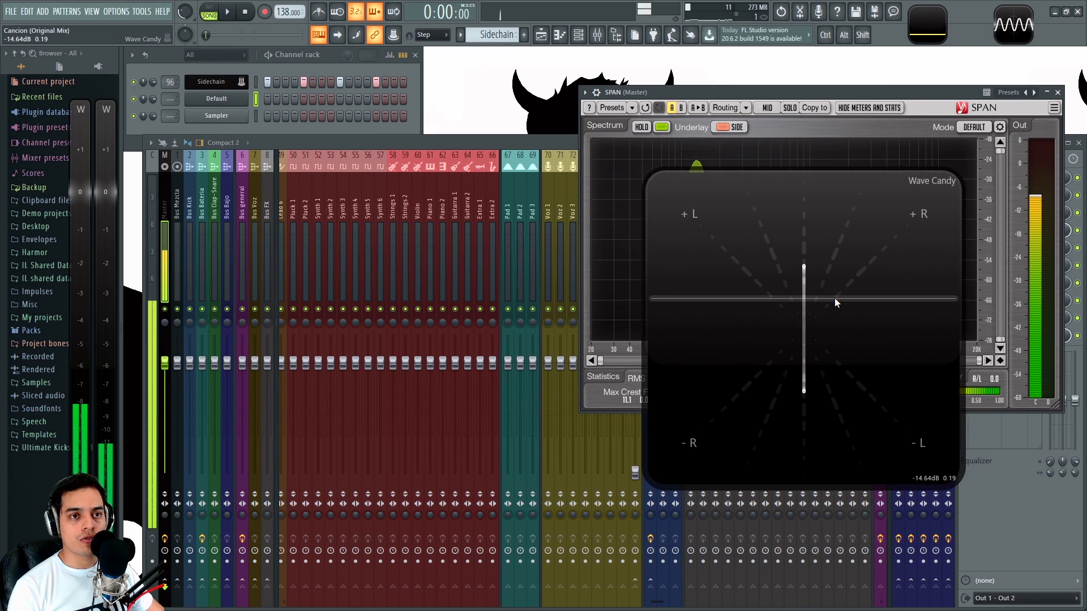
{"action": "left_click", "coordinate": [834, 298]}
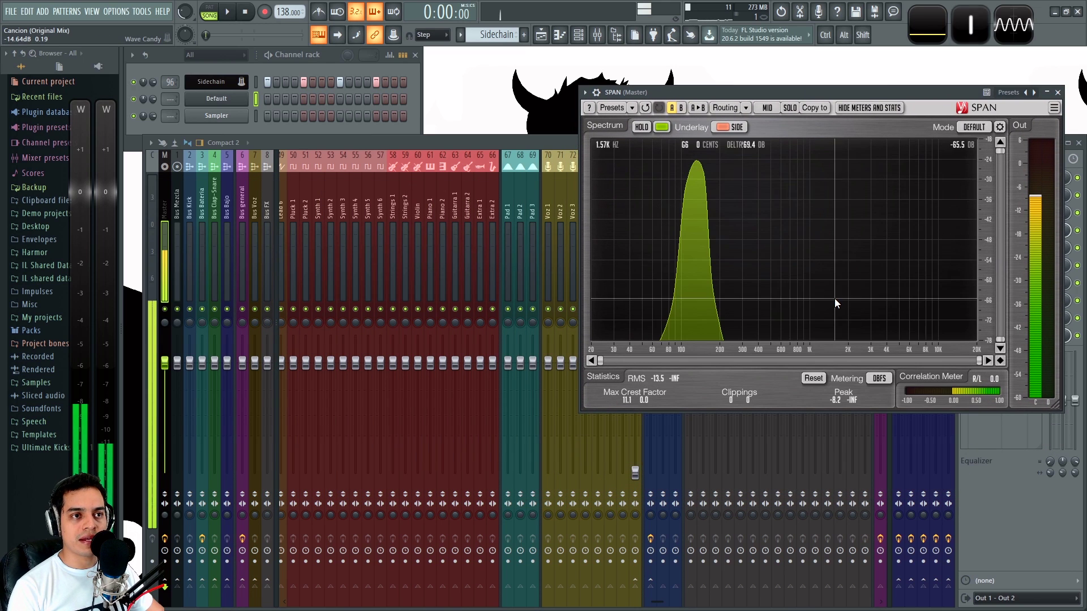
{"action": "left_click", "coordinate": [212, 82]}
{"action": "left_click", "coordinate": [213, 158]}
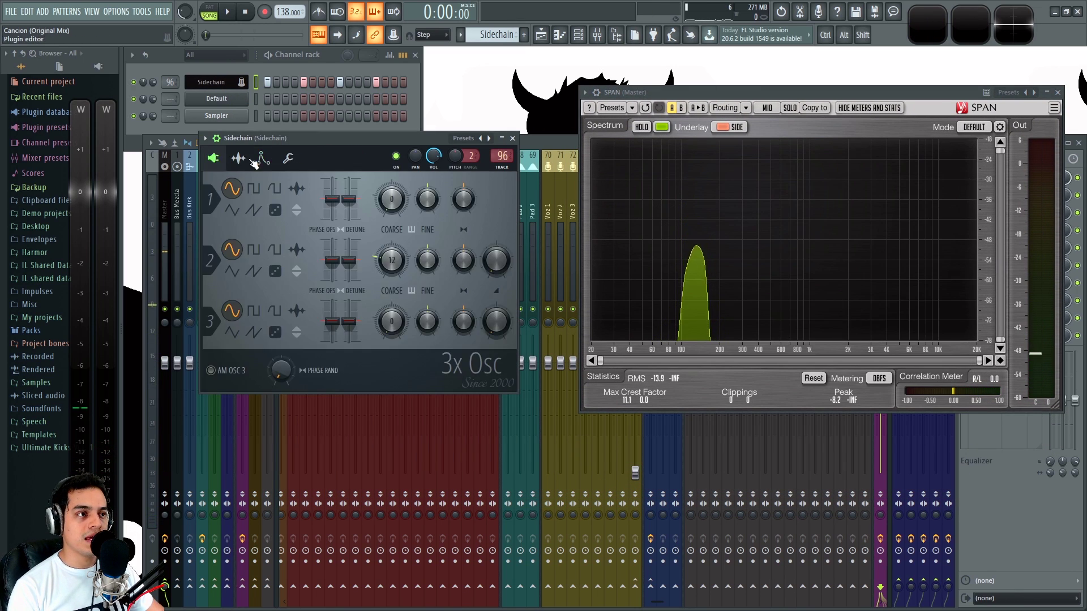
{"action": "left_click", "coordinate": [512, 138]}
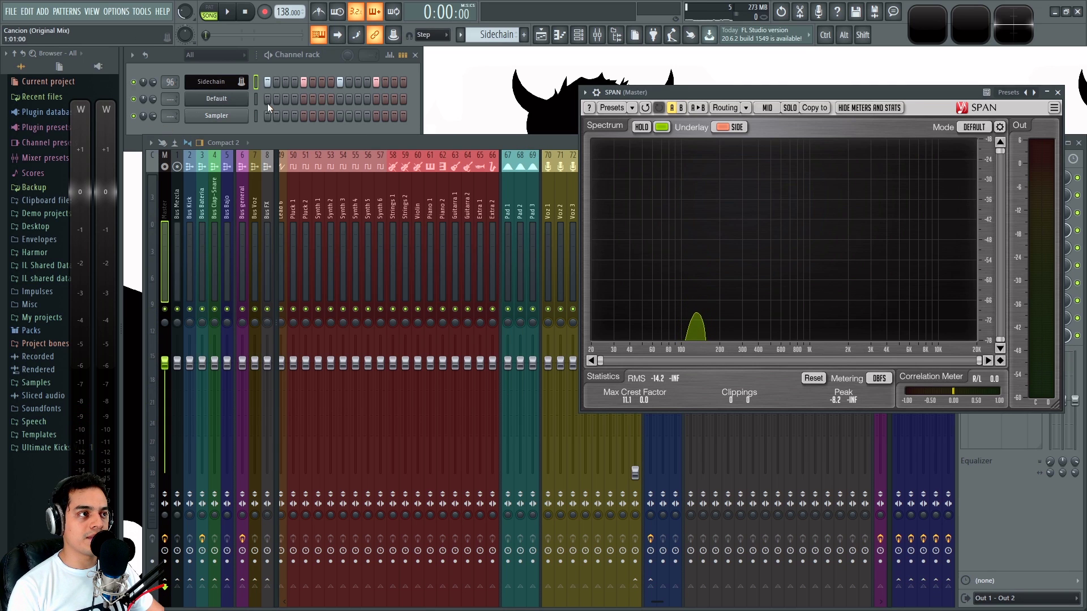
- Set the Default channel's Sytrus unison order to 4 and play C4 against SPAN, checking operator 1's waveform
{"action": "left_click", "coordinate": [216, 99]}
{"action": "left_click", "coordinate": [181, 195]}
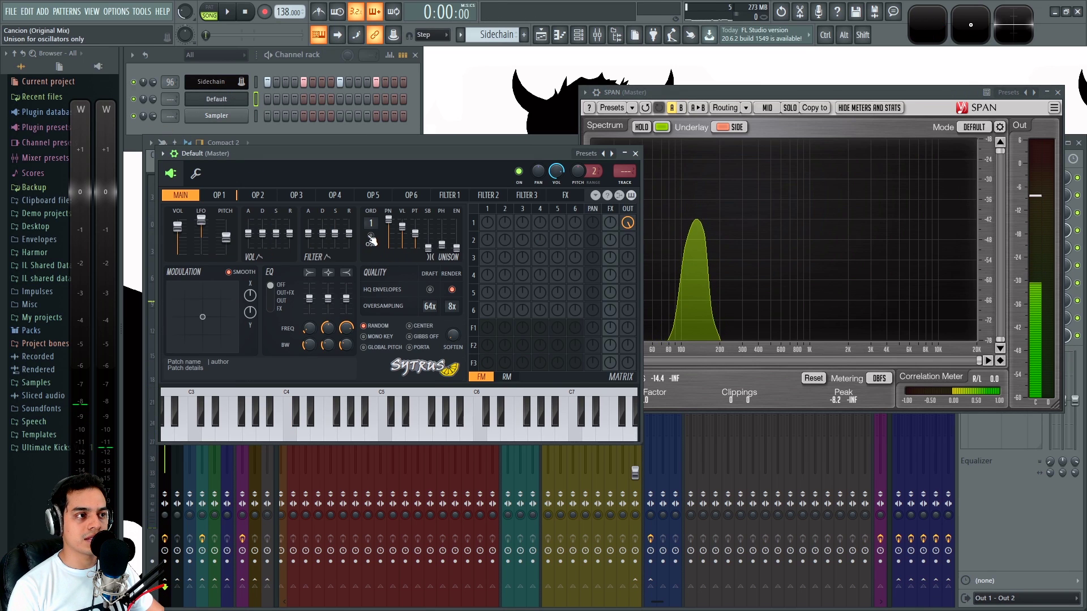
{"action": "scroll", "coordinate": [368, 222], "scroll_direction": "up", "scroll_amount": 3}
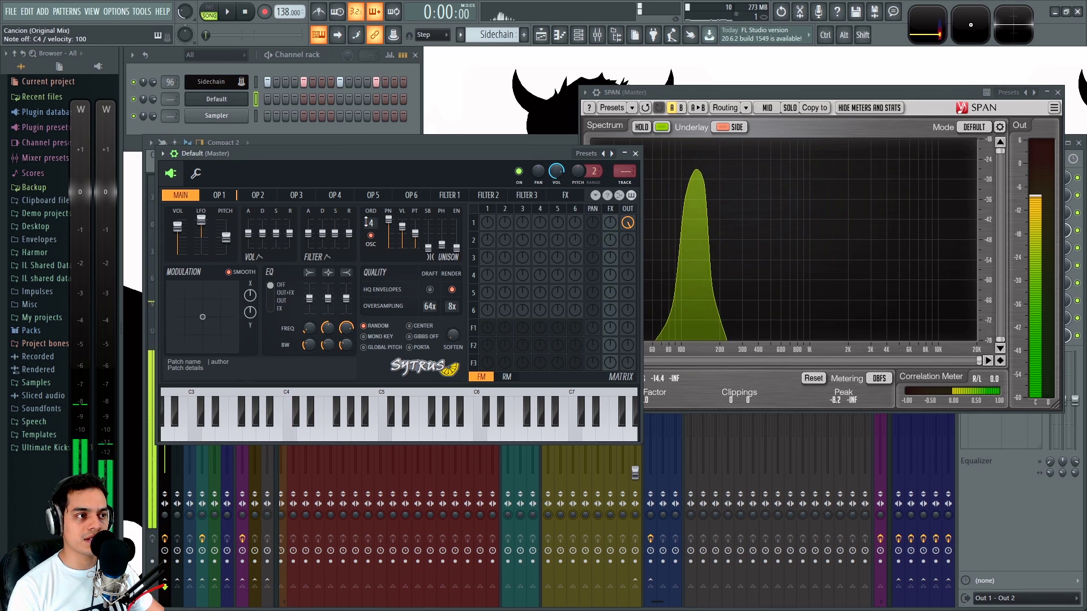
{"action": "left_click_drag", "start_coordinate": [406, 159], "coordinate": [385, 170]}
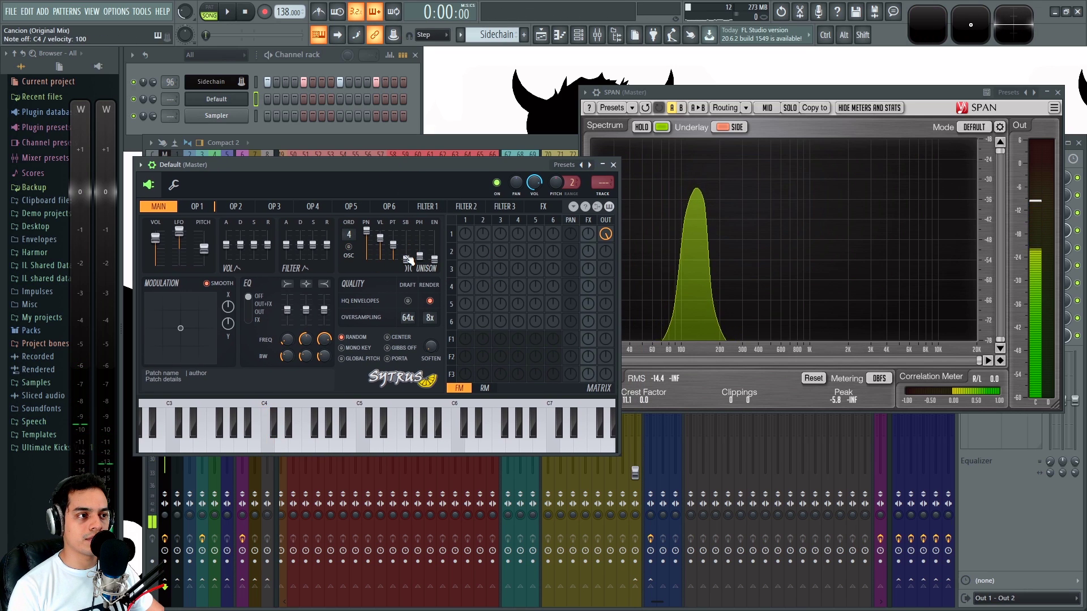
{"action": "left_click", "coordinate": [197, 206]}
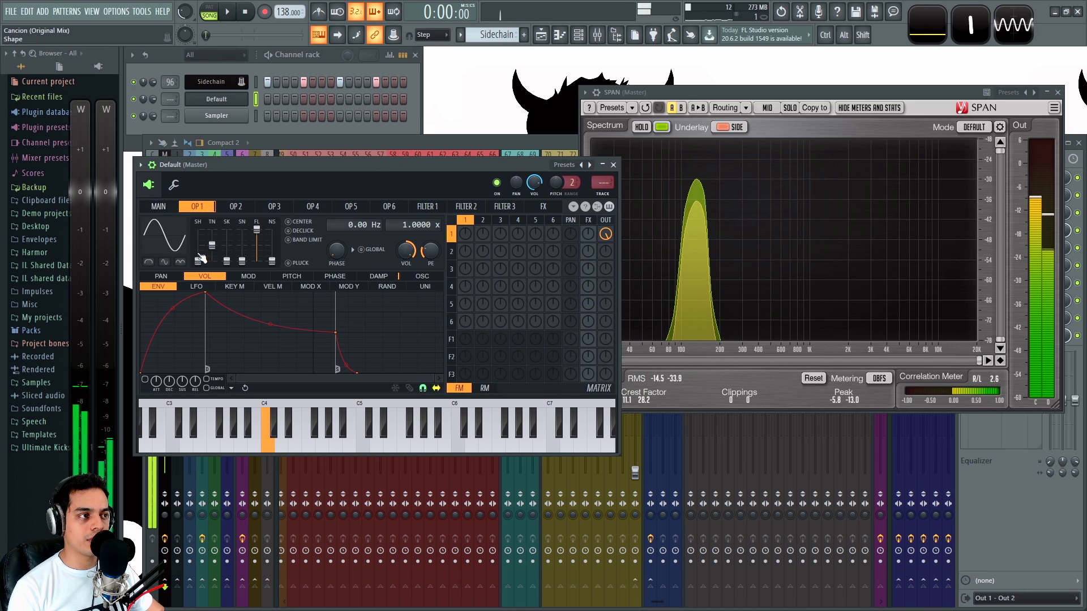
{"action": "left_click", "coordinate": [159, 206]}
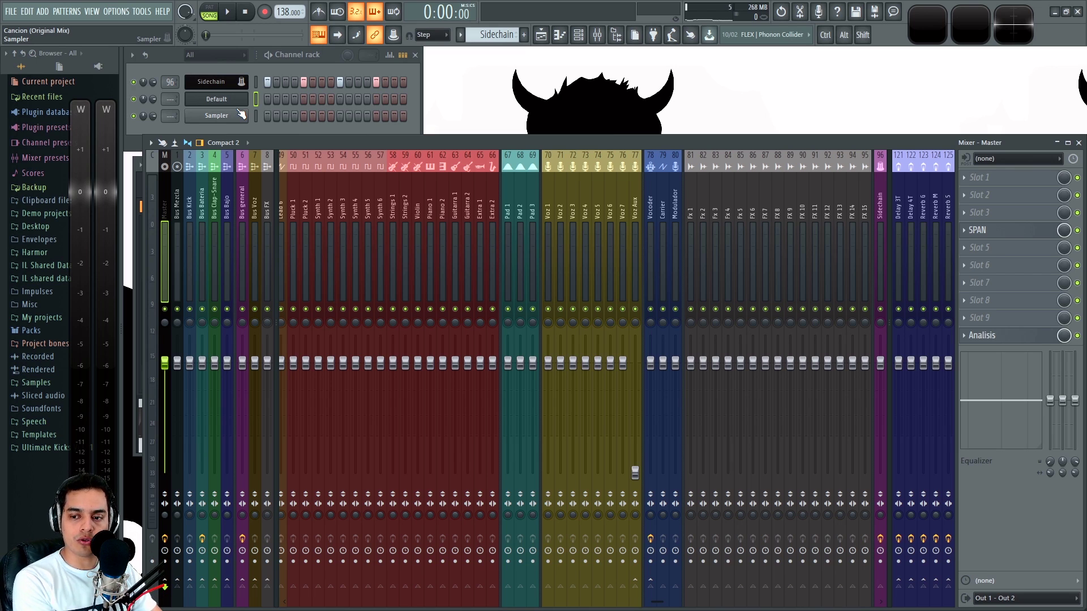
- Save the project
{"action": "key", "text": "ctrl+s"}
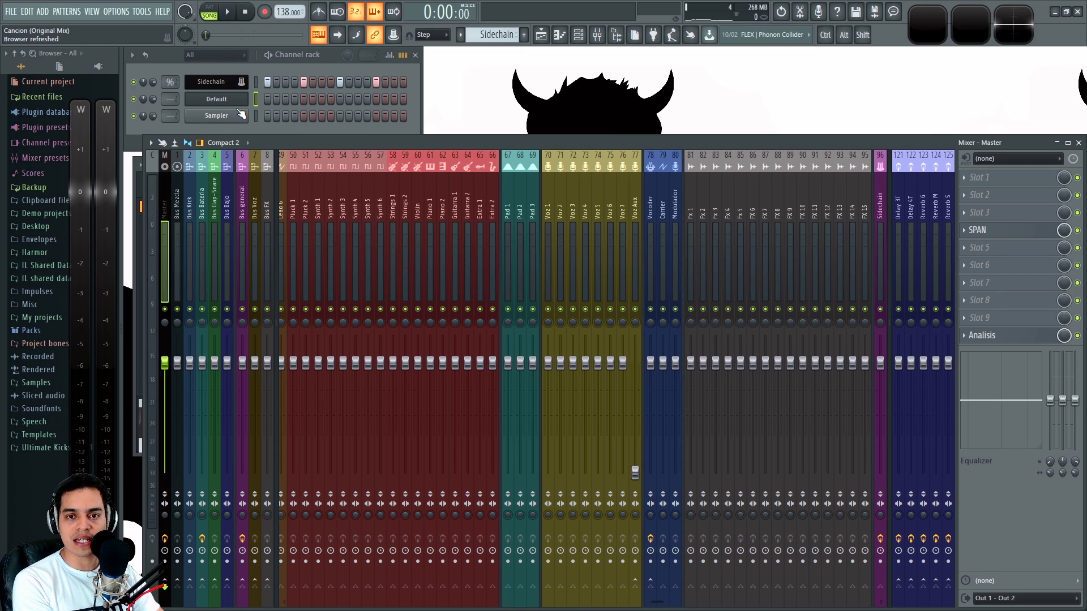